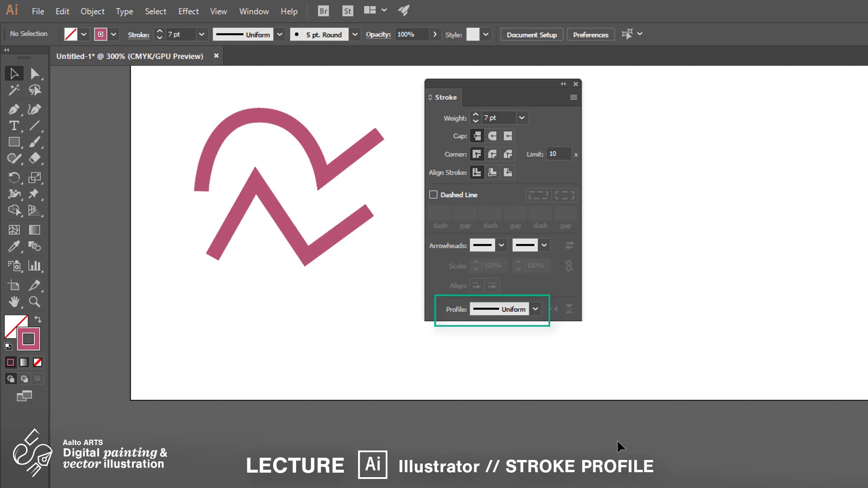
# - Apply the elliptical Width Profile 1 to the strokes of both pink paths
pyautogui.hotkey('ctrl', 'a')
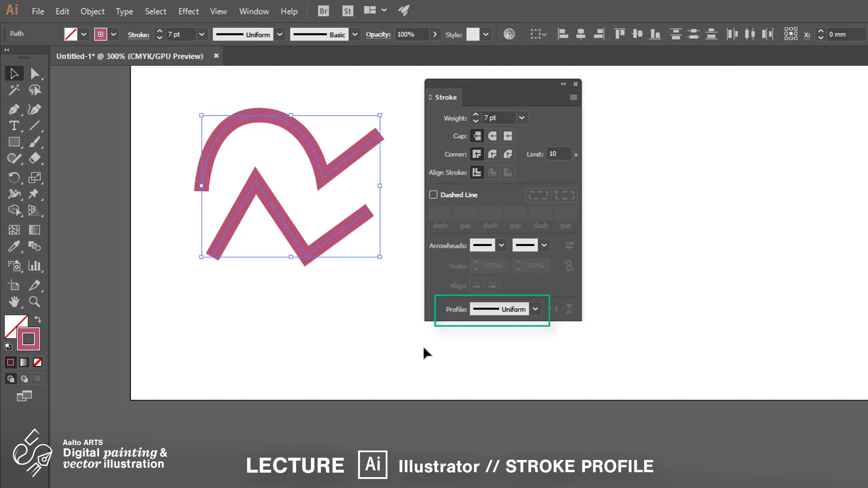
pyautogui.click(535, 310)
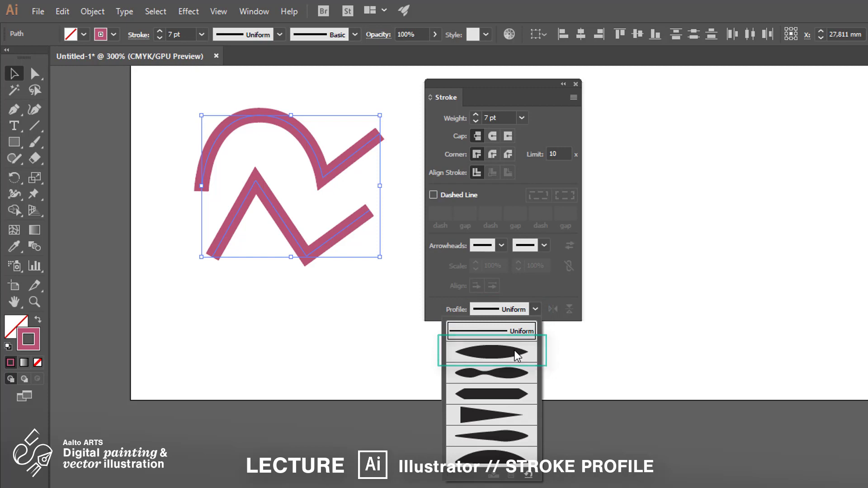
pyautogui.click(514, 351)
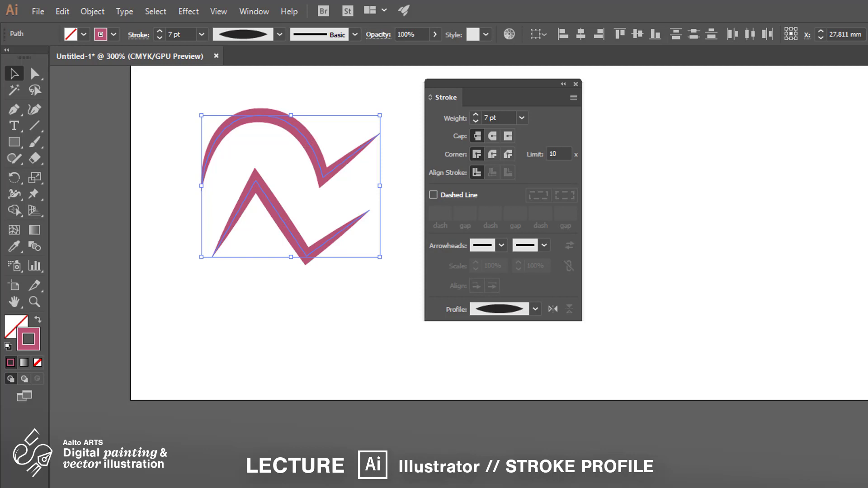
pyautogui.click(315, 335)
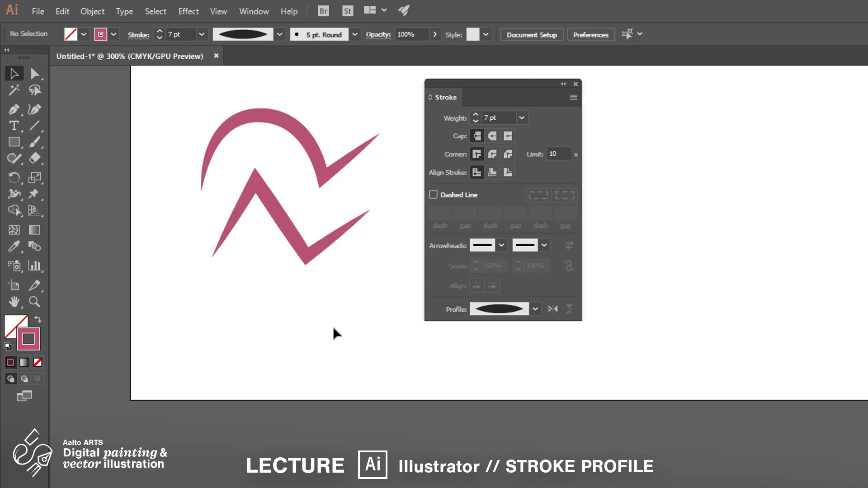
# - Try the triangular stroke profile that tapers toward one end on the lower zigzag path
pyautogui.click(315, 252)
pyautogui.click(537, 309)
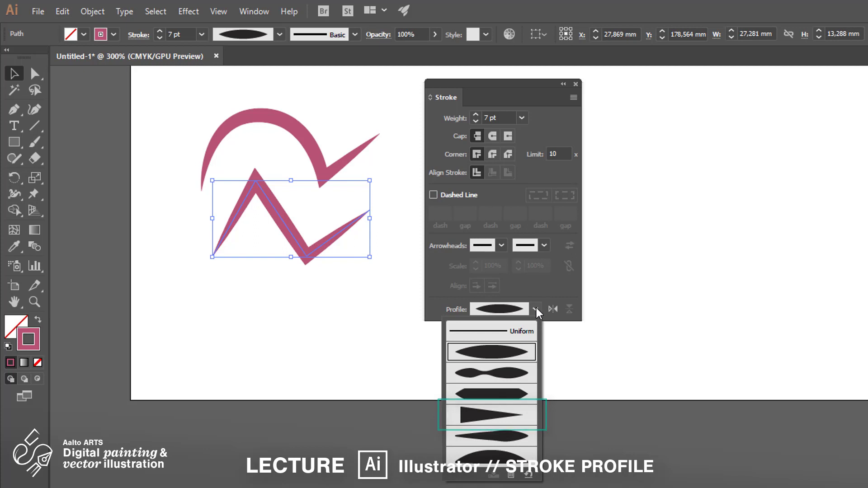
pyautogui.click(510, 422)
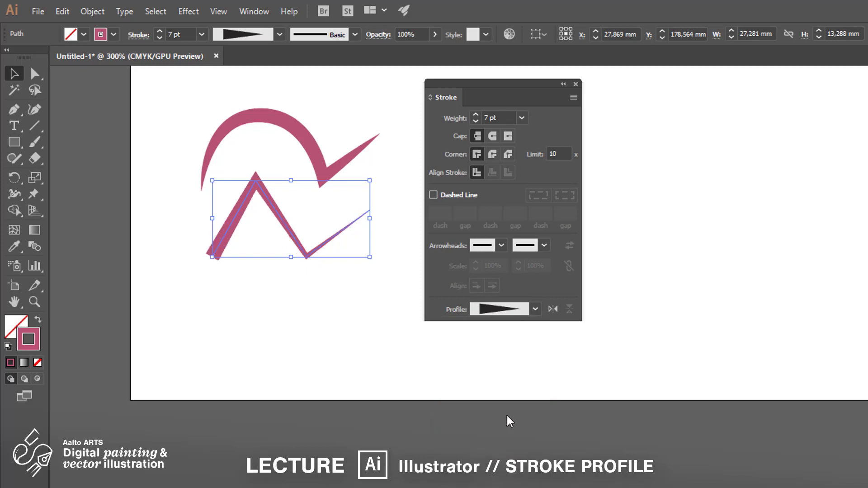
pyautogui.click(358, 300)
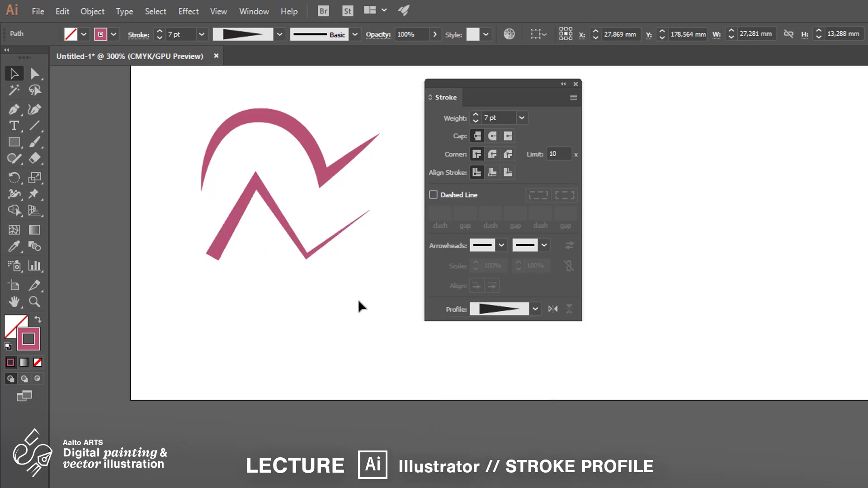
# - Try the wavy stroke profile with two bulges on the lower zigzag path
pyautogui.click(317, 256)
pyautogui.click(536, 309)
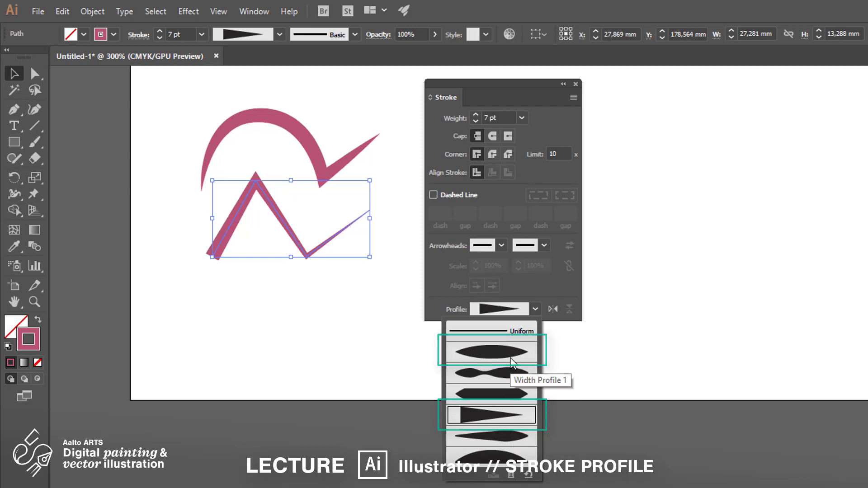
pyautogui.click(514, 375)
pyautogui.click(384, 244)
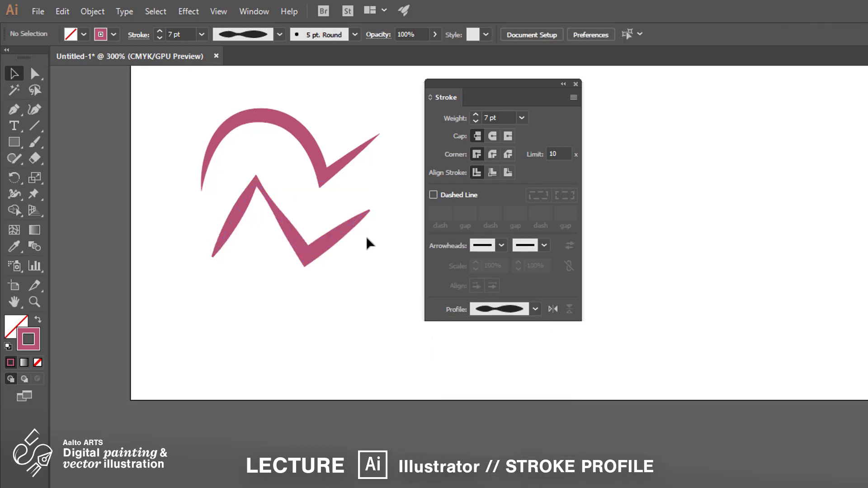
# - Try the straight-bodied profile with pointed ends on the lower zigzag, and return its stroke to the elliptical Width Profile 1
pyautogui.click(352, 234)
pyautogui.click(535, 309)
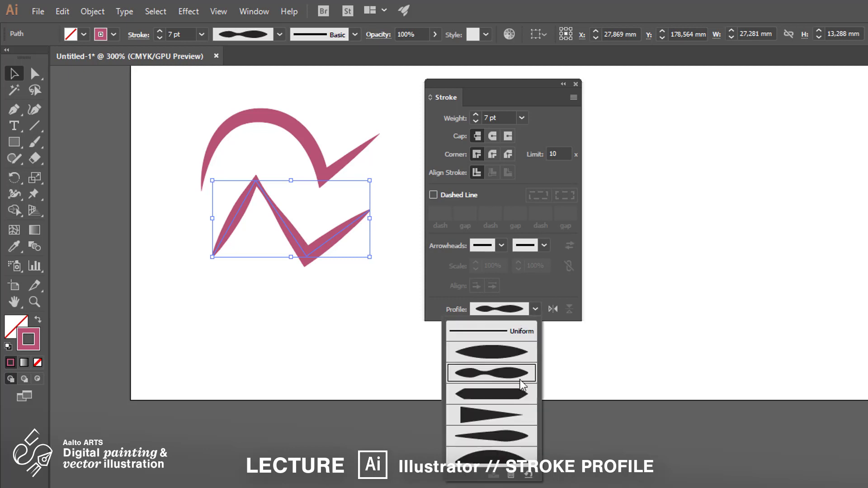
pyautogui.click(520, 379)
pyautogui.click(535, 310)
pyautogui.click(520, 433)
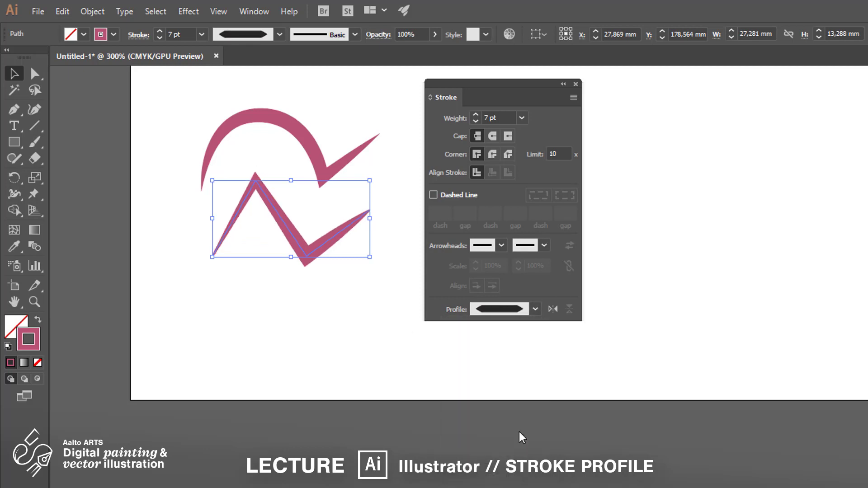
pyautogui.click(536, 308)
pyautogui.click(514, 356)
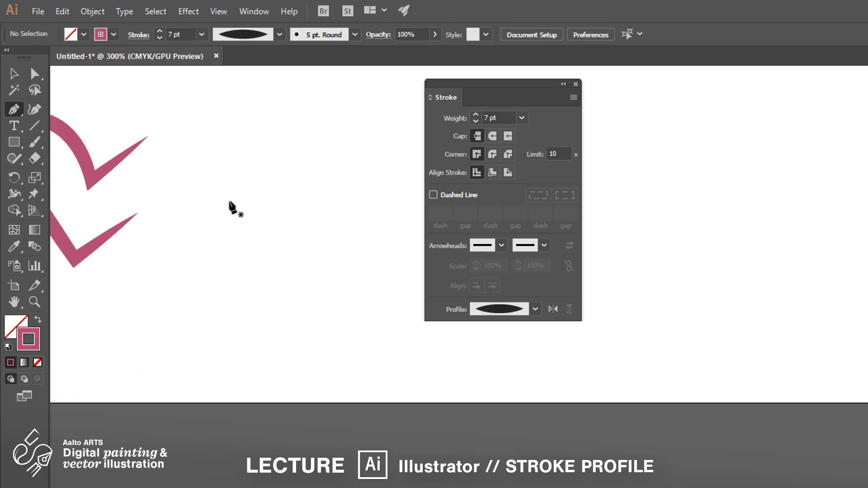
# - Draw an arched Pen curve about 29 mm between its ends beside the existing paths, and a second curve branching downward from it
pyautogui.click(206, 166)
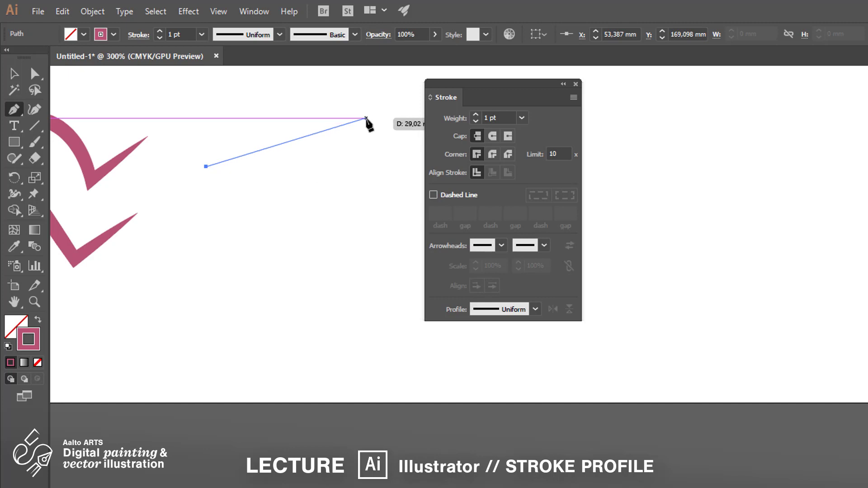
pyautogui.moveTo(367, 119)
pyautogui.mouseDown()
pyautogui.moveTo(443, 176)
pyautogui.moveTo(443, 186)
pyautogui.mouseUp()
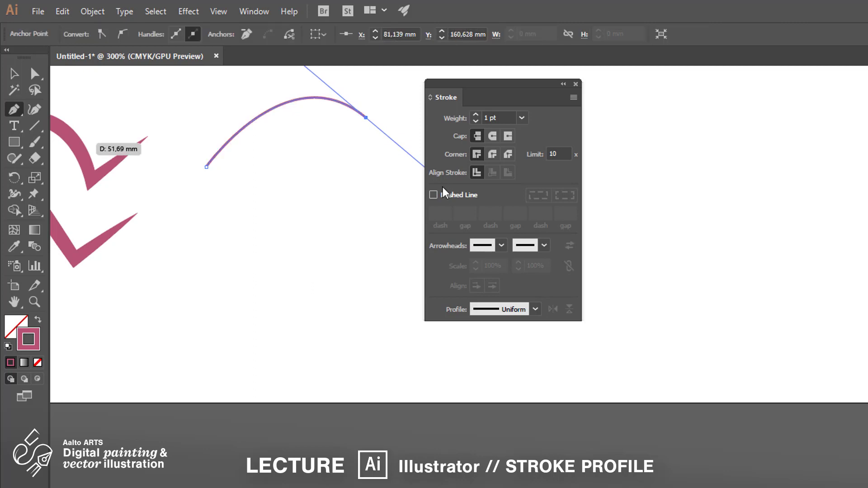
pyautogui.keyDown('ctrl'); pyautogui.click(367, 199); pyautogui.keyUp('ctrl')
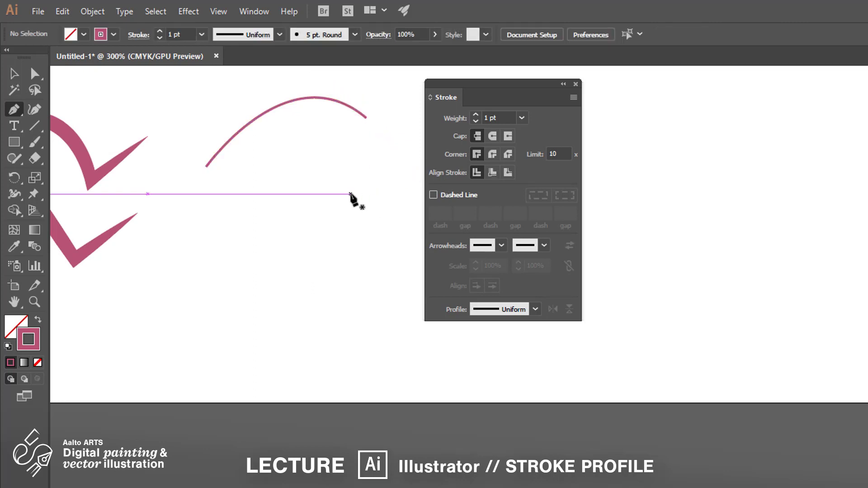
pyautogui.click(257, 118)
pyautogui.moveTo(342, 156); pyautogui.dragTo(387, 140)
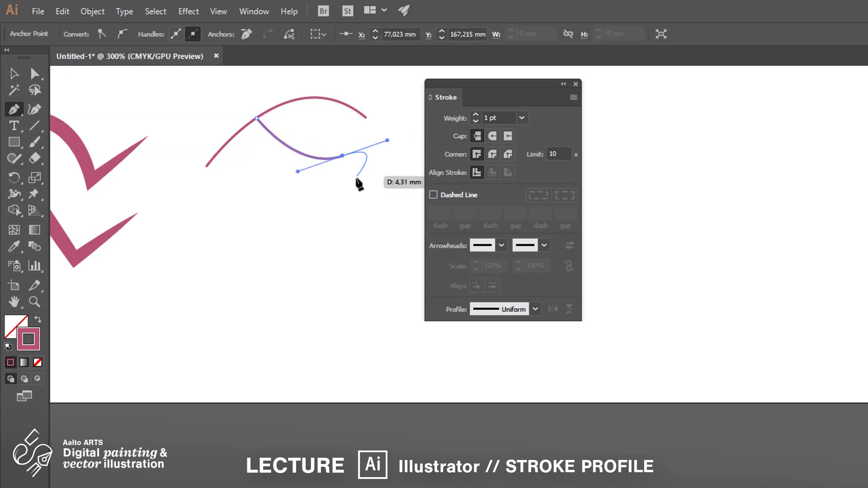
pyautogui.keyDown('ctrl'); pyautogui.click(348, 194); pyautogui.keyUp('ctrl')
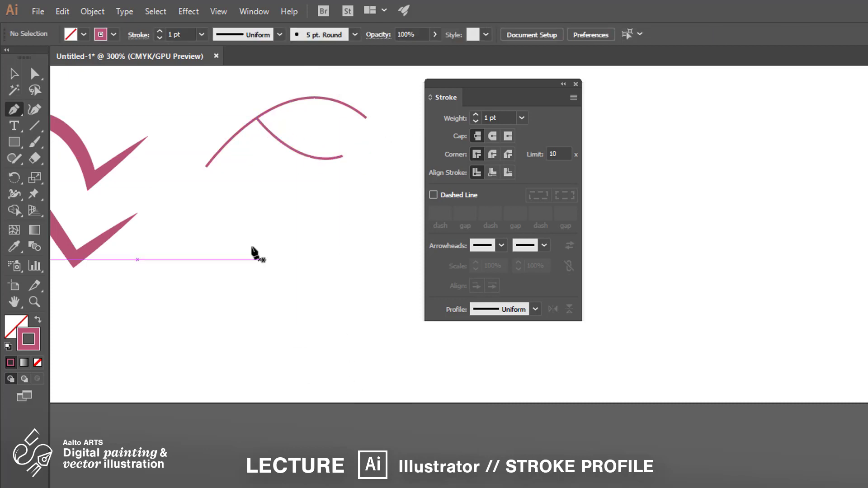
pyautogui.click(236, 229)
pyautogui.moveTo(366, 211)
pyautogui.mouseDown()
pyautogui.moveTo(387, 236)
pyautogui.moveTo(253, 351)
pyautogui.moveTo(519, 249)
pyautogui.moveTo(526, 263)
pyautogui.moveTo(516, 259)
pyautogui.mouseUp()
pyautogui.keyDown('ctrl'); pyautogui.click(439, 351); pyautogui.keyUp('ctrl')
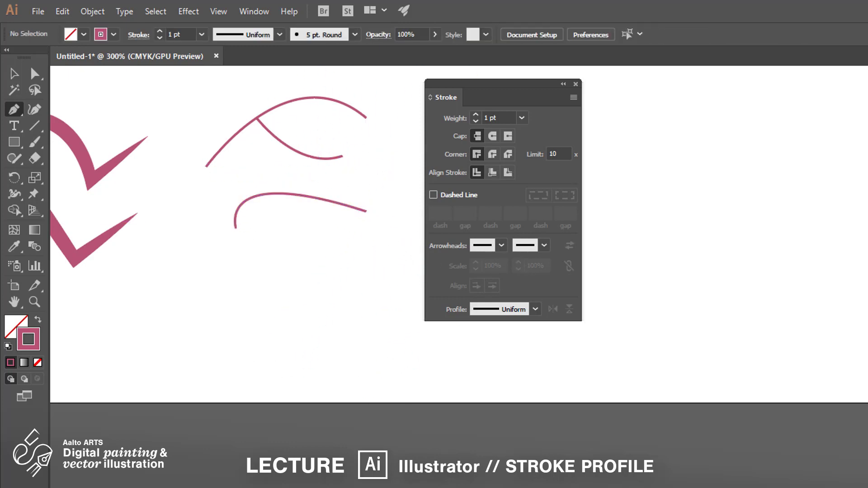
pyautogui.hotkey('ctrl', 'z')
pyautogui.hotkey('ctrl', 'z')
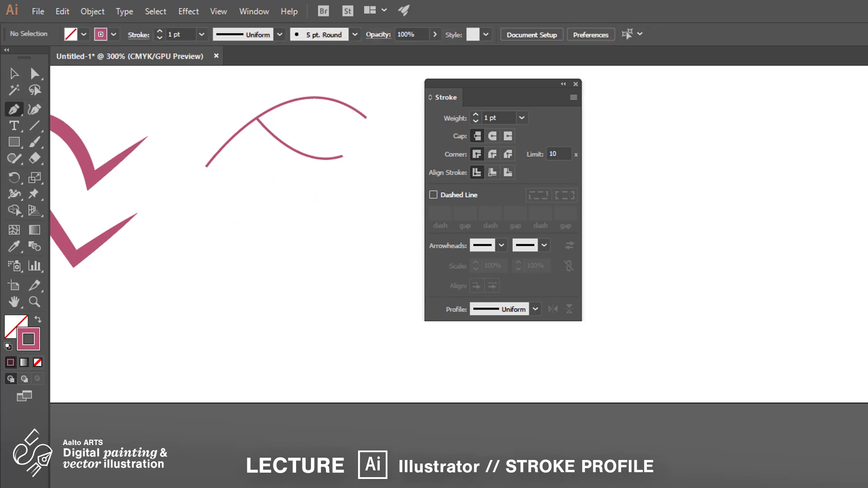
# - Draw an open, rounded arch with the Pen tool below the branching curves, its peak about 12 mm from the starting point
pyautogui.click(240, 257)
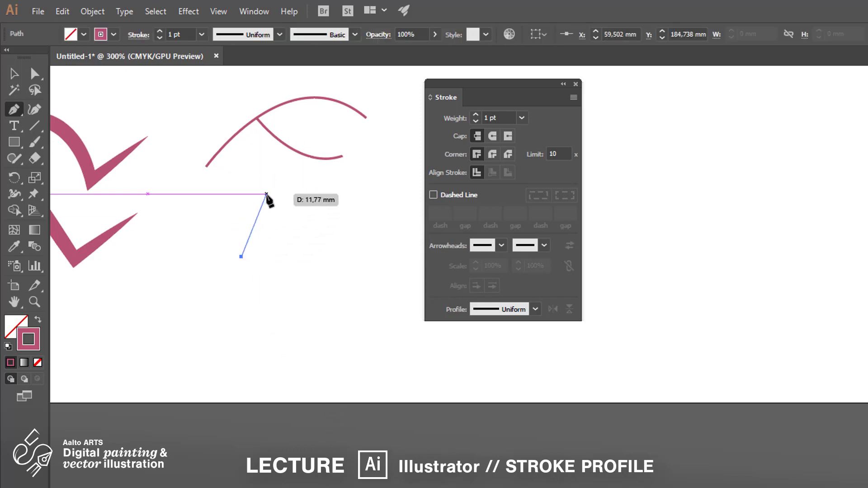
pyautogui.moveTo(266, 194); pyautogui.dragTo(343, 194)
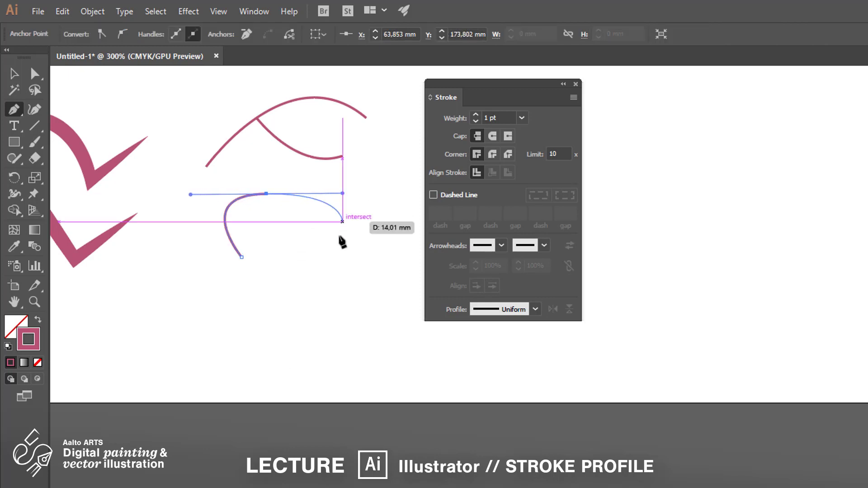
pyautogui.click(300, 252)
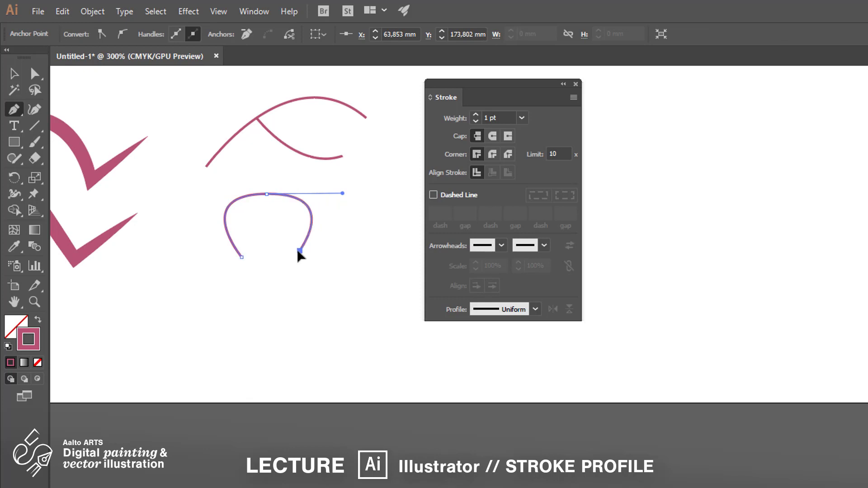
pyautogui.press('Return')
# - Draw a second, smaller open arch whose peak meets the lower right end of the first arch
pyautogui.click(273, 301)
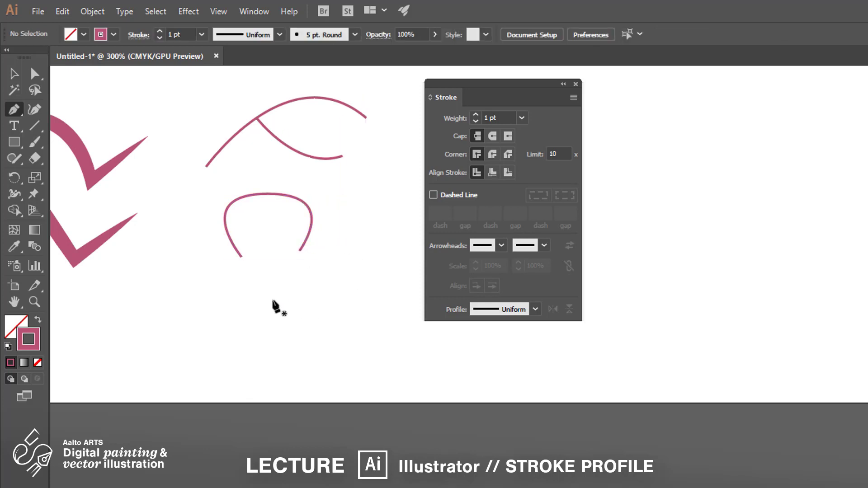
pyautogui.moveTo(306, 250); pyautogui.dragTo(364, 251)
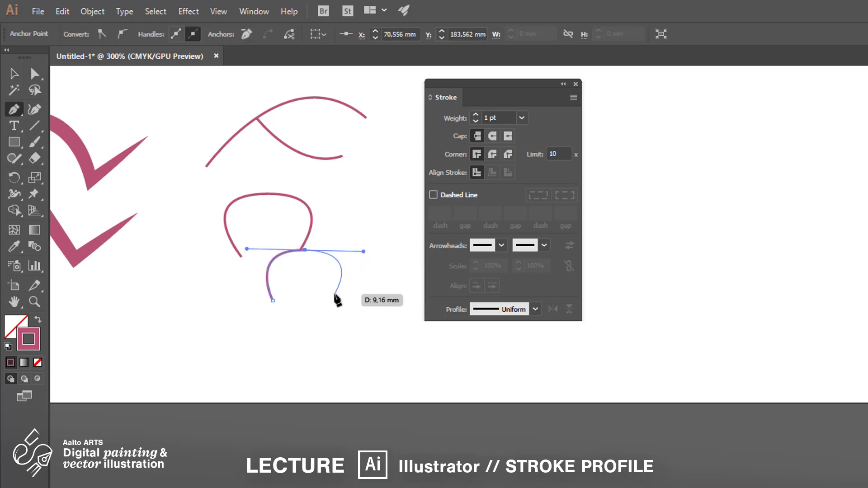
pyautogui.click(335, 295)
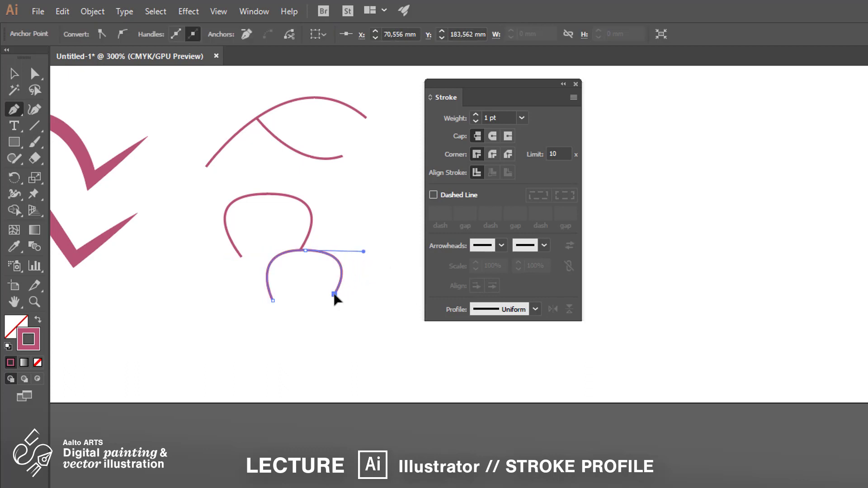
pyautogui.keyDown('ctrl'); pyautogui.click(385, 292); pyautogui.keyUp('ctrl')
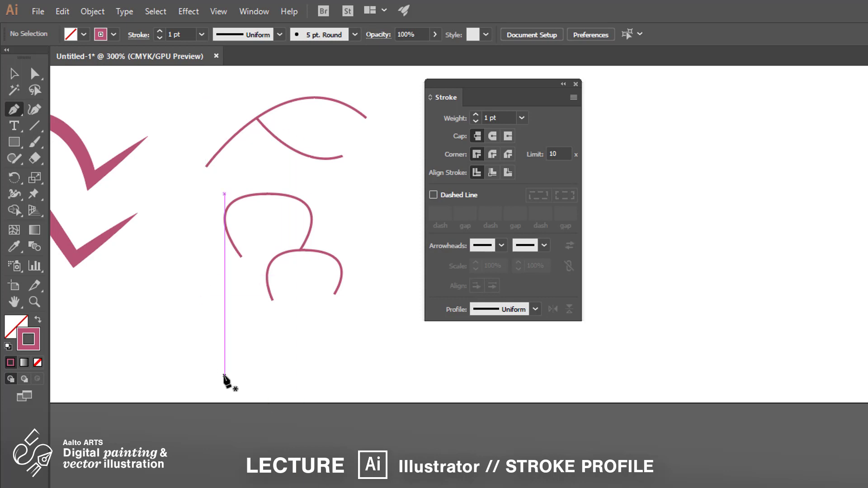
# - Draw a separate small open arch about 11 mm wide below the two joined arches, using curve handles at both end points
pyautogui.moveTo(224, 376); pyautogui.dragTo(202, 327)
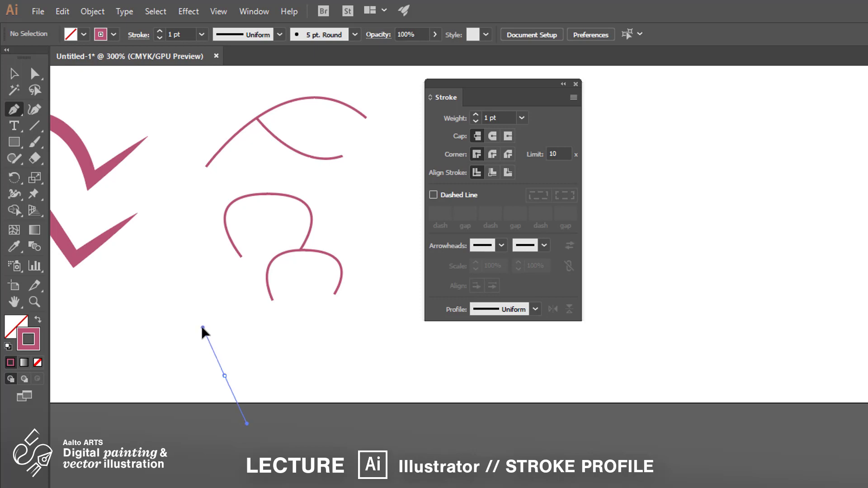
pyautogui.moveTo(202, 327); pyautogui.dragTo(202, 328)
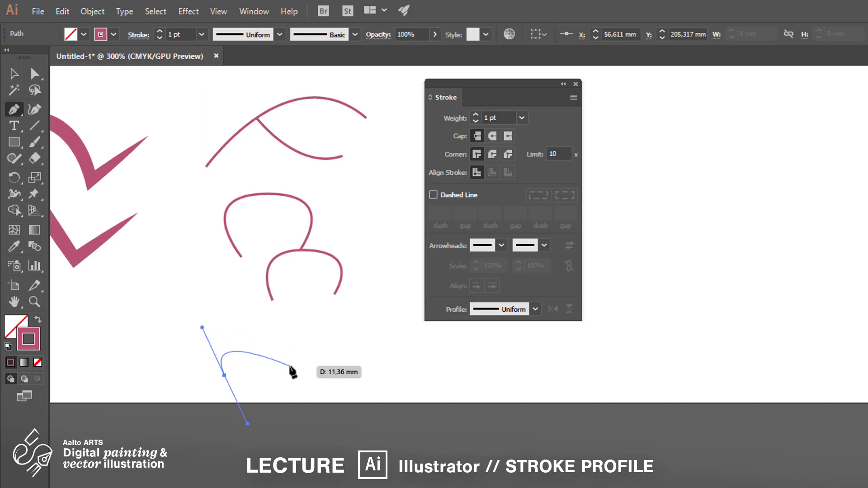
pyautogui.moveTo(286, 365); pyautogui.dragTo(270, 409)
pyautogui.press('Escape')
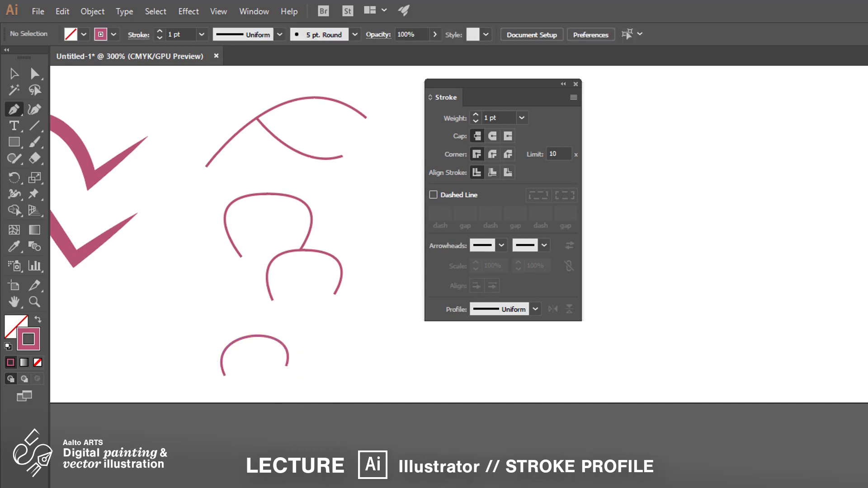
# - Draw a short arched curve with the Pen tool in the empty area to the right of the branching curves
pyautogui.hscroll(5, 187, 230)
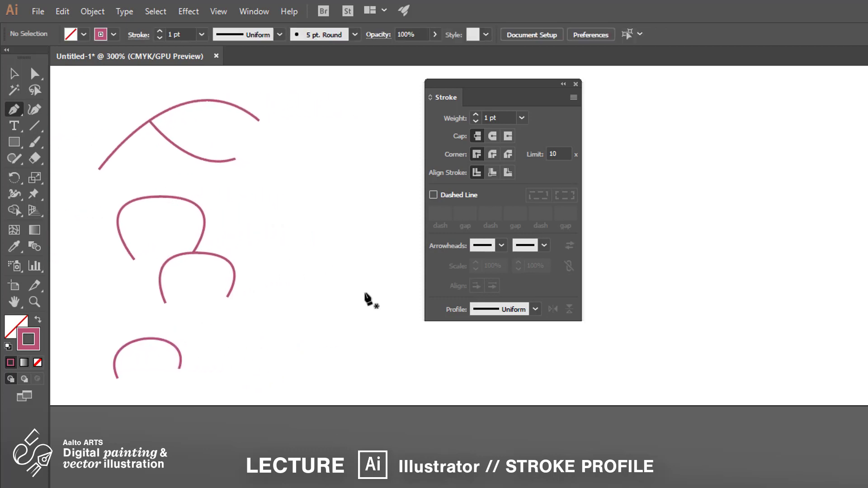
pyautogui.click(306, 161)
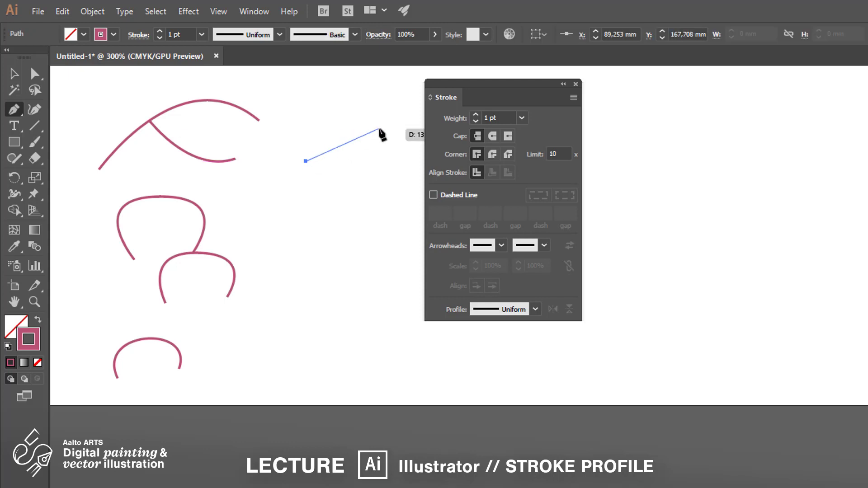
pyautogui.moveTo(377, 128); pyautogui.dragTo(421, 151)
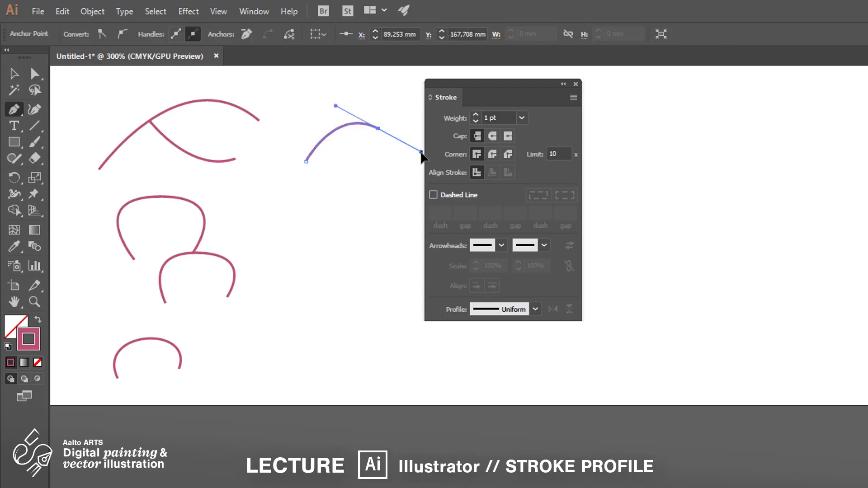
pyautogui.keyDown('ctrl'); pyautogui.click(380, 167); pyautogui.keyUp('ctrl')
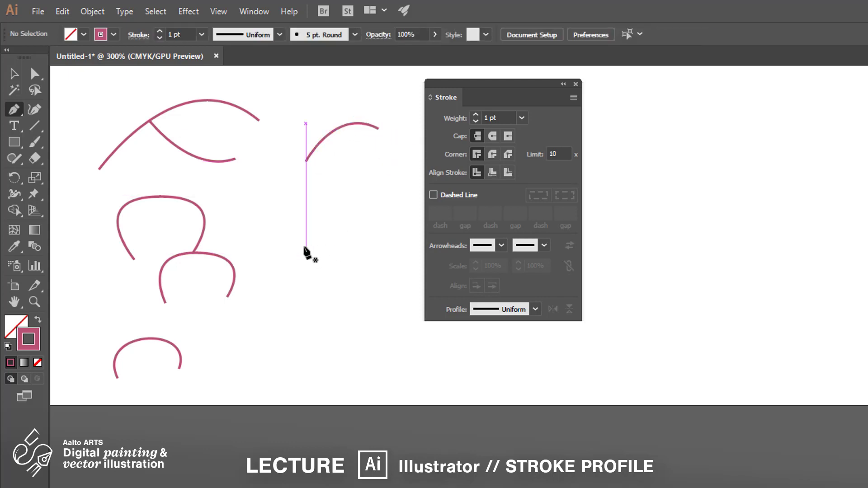
# - Draw a narrow open arch with three anchor points directly below the short arched curve
pyautogui.click(319, 239)
pyautogui.moveTo(330, 188); pyautogui.dragTo(377, 185)
pyautogui.click(358, 233)
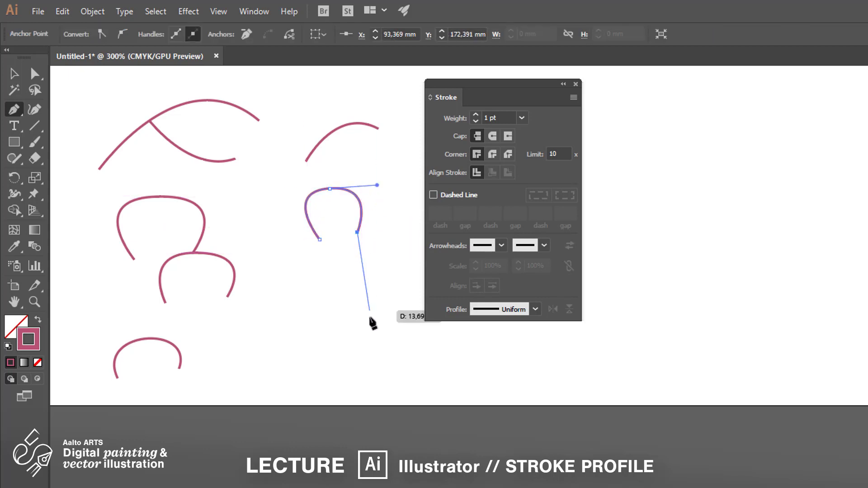
pyautogui.keyDown('ctrl'); pyautogui.click(339, 300); pyautogui.keyUp('ctrl')
# - Draw a small S-shaped curve with three anchor points just below the narrow open arch, ending in an upward tail
pyautogui.click(342, 294)
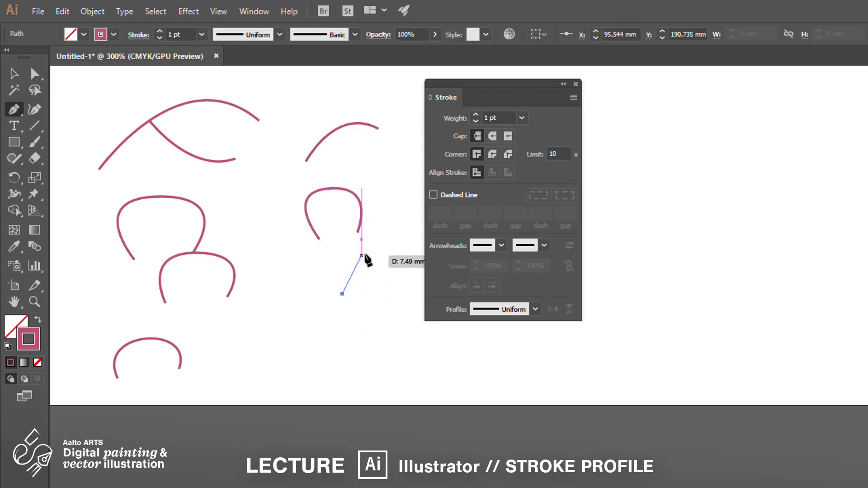
pyautogui.moveTo(365, 260); pyautogui.dragTo(395, 268)
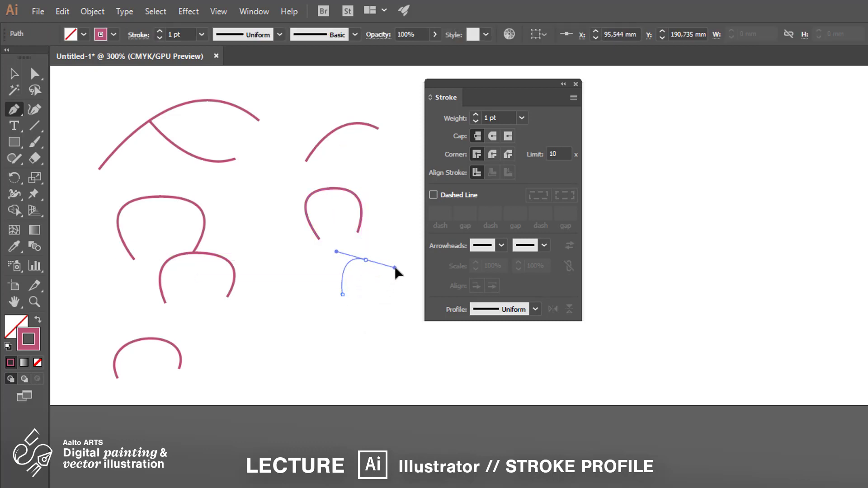
pyautogui.click(388, 228)
pyautogui.keyDown('ctrl'); pyautogui.click(380, 310); pyautogui.keyUp('ctrl')
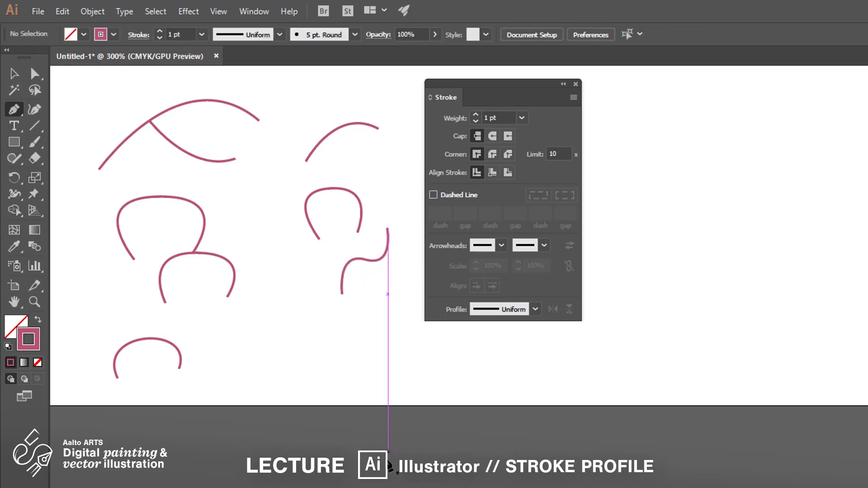
# - Draw a small separate open arch below the S-shaped curve, using curve handles at both end points
pyautogui.moveTo(330, 363); pyautogui.dragTo(306, 319)
pyautogui.moveTo(371, 359); pyautogui.dragTo(366, 393)
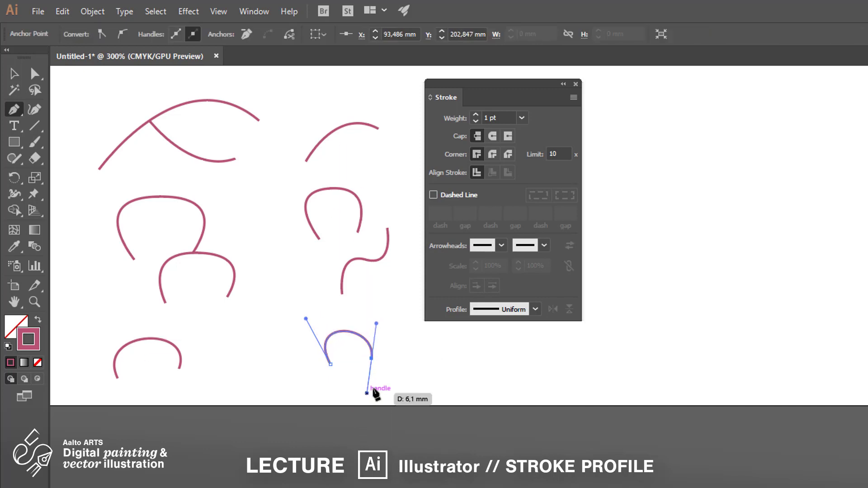
pyautogui.press('Escape')
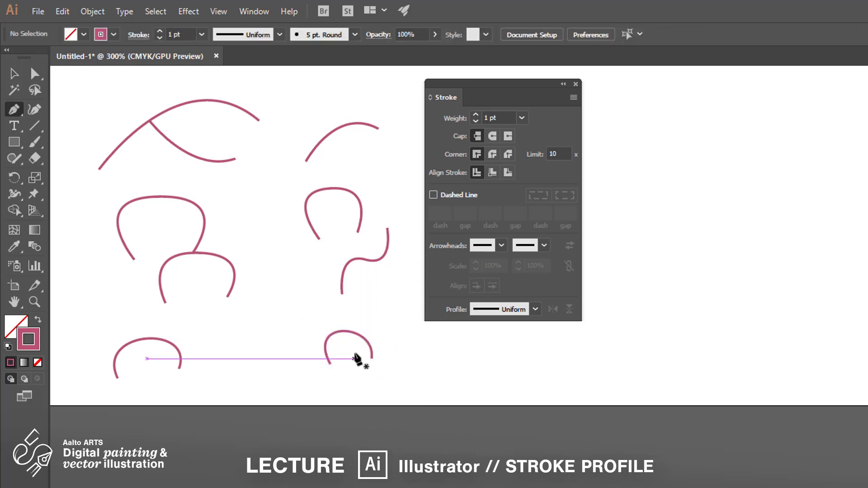
# - Draw a short wavy curve that starts inside the small lower arch and crosses its open end
pyautogui.moveTo(357, 348); pyautogui.dragTo(364, 391)
pyautogui.moveTo(399, 348); pyautogui.dragTo(407, 375)
pyautogui.keyDown('ctrl'); pyautogui.click(427, 379); pyautogui.keyUp('ctrl')
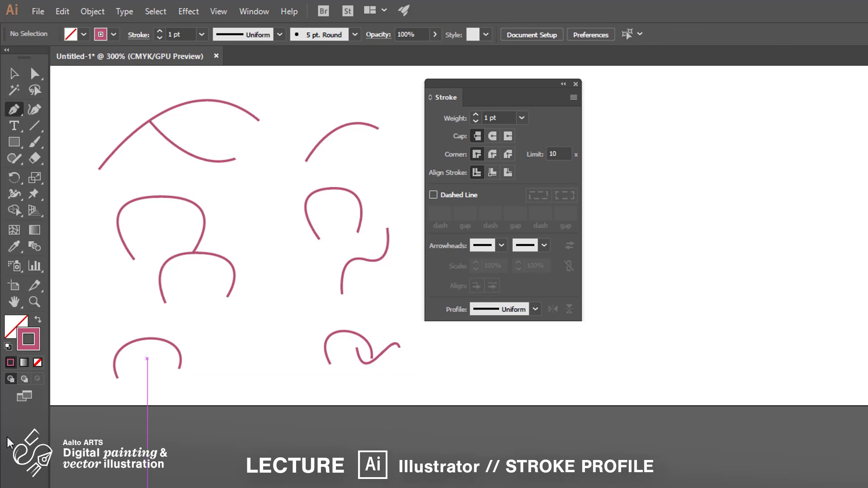
# - Reshape the sagging branch of the first curve pair with Direct Selection so that it arches upward
pyautogui.click(14, 109)
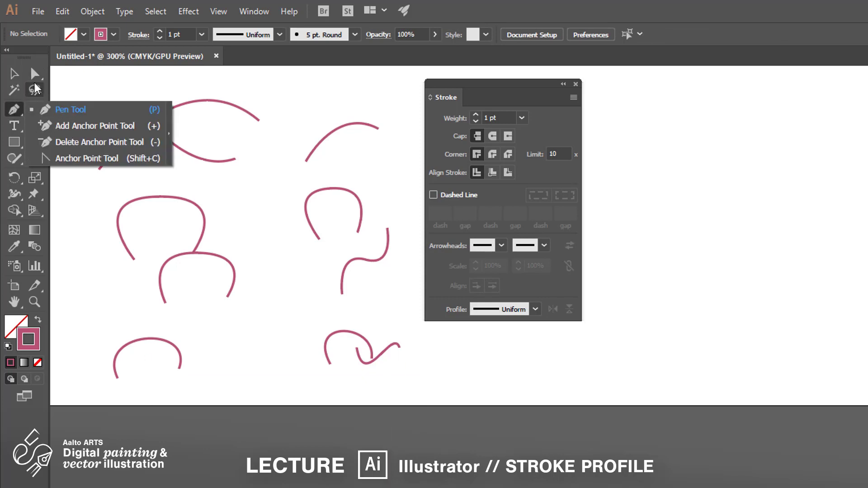
pyautogui.press('a')
pyautogui.click(235, 159)
pyautogui.moveTo(190, 174); pyautogui.dragTo(224, 123)
pyautogui.click(261, 264)
# - Extend the narrow arch's end point onto the S-shaped curve, and move the small lower arch's end point onto the wavy curve
pyautogui.moveTo(358, 235); pyautogui.dragTo(359, 257)
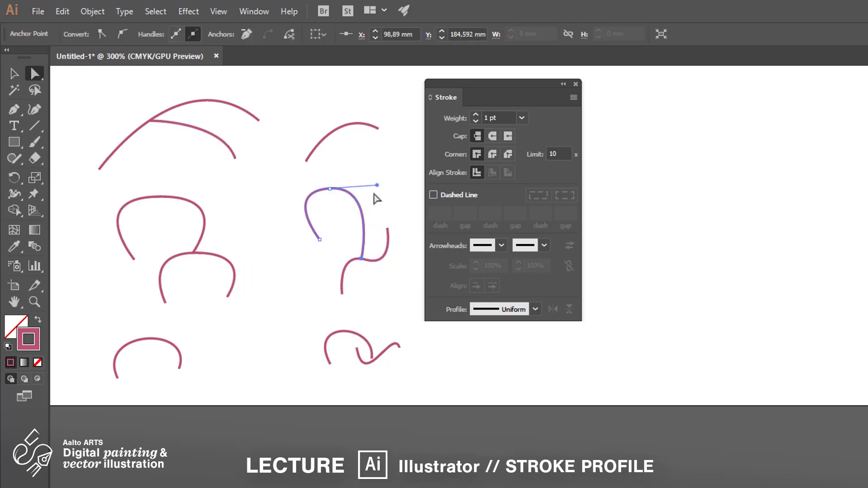
pyautogui.click(412, 362)
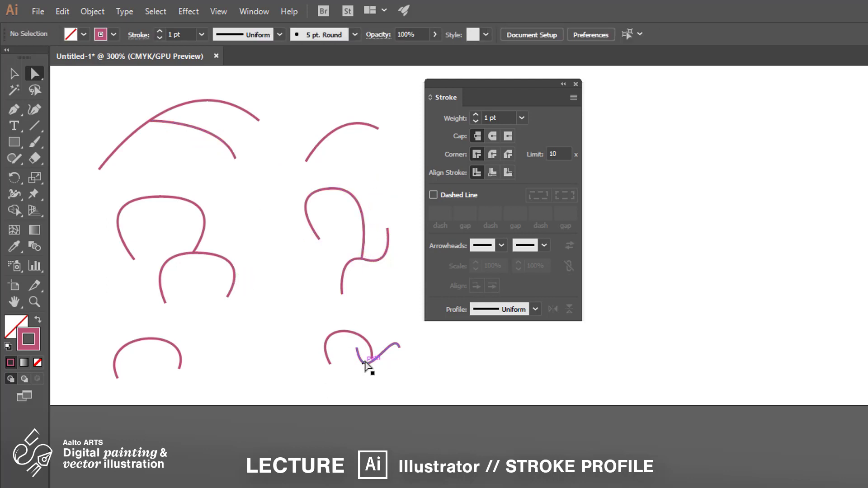
pyautogui.moveTo(378, 368); pyautogui.dragTo(377, 352)
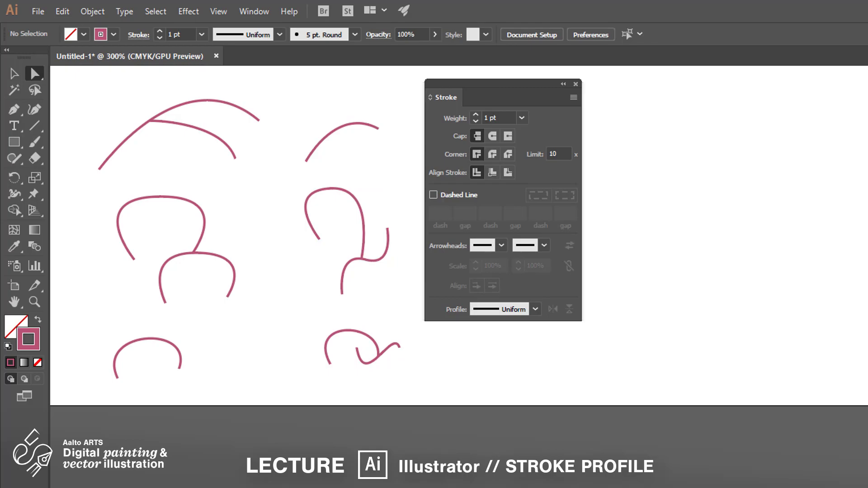
# - Apply the lens-shaped width profile, tapered at both ends, to the branching curves and the two joined arches
pyautogui.moveTo(502, 84); pyautogui.dragTo(682, 82)
pyautogui.hscroll(-5, 316, 235)
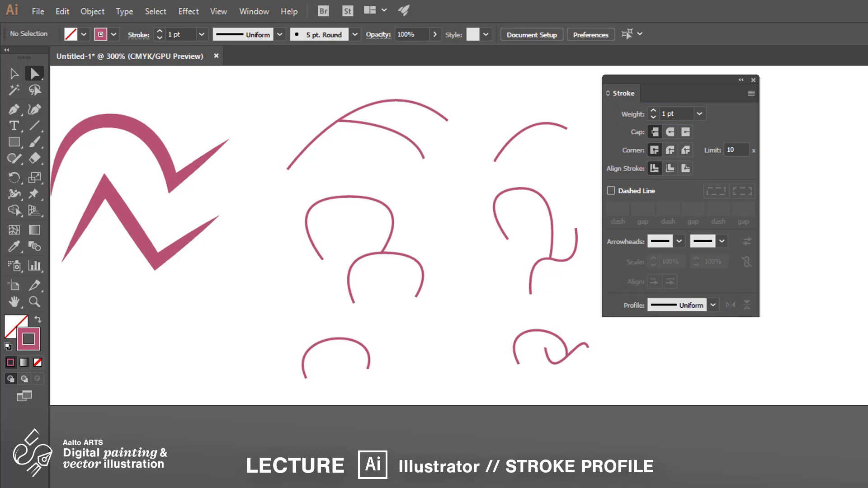
pyautogui.moveTo(293, 83); pyautogui.dragTo(427, 300)
pyautogui.click(711, 308)
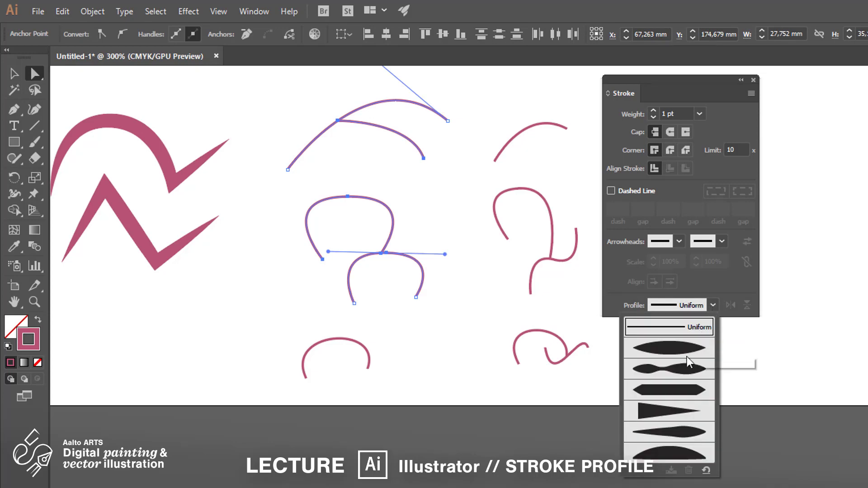
pyautogui.click(685, 356)
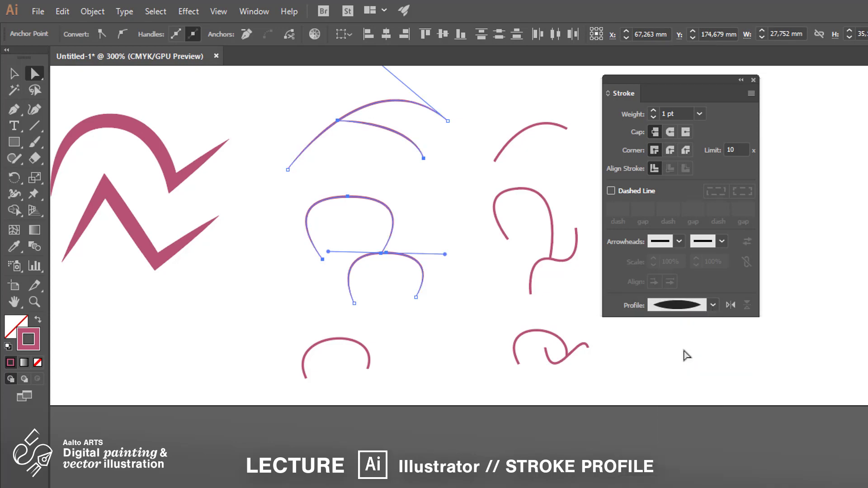
# - Set the stroke weight of the selected branching curves and joined arches to 5 pt, and deselect them
pyautogui.click(652, 112)
pyautogui.click(652, 112)
pyautogui.click(652, 112)
pyautogui.click(652, 112)
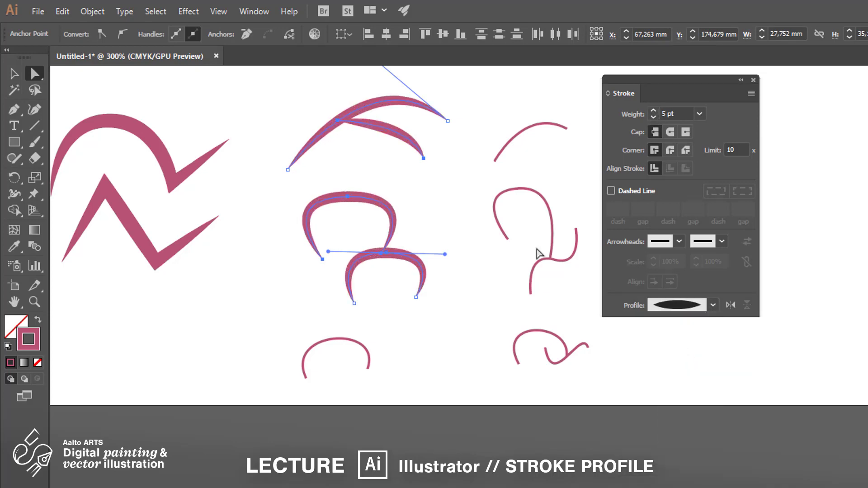
pyautogui.click(478, 317)
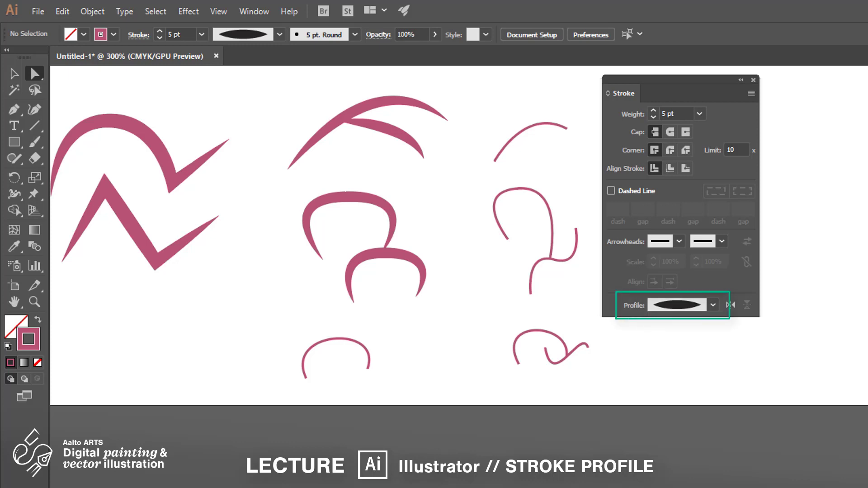
# - Select the upper thick arch, then draw a new S-shaped Pen curve in the gap beside the joined arches
pyautogui.click(380, 199)
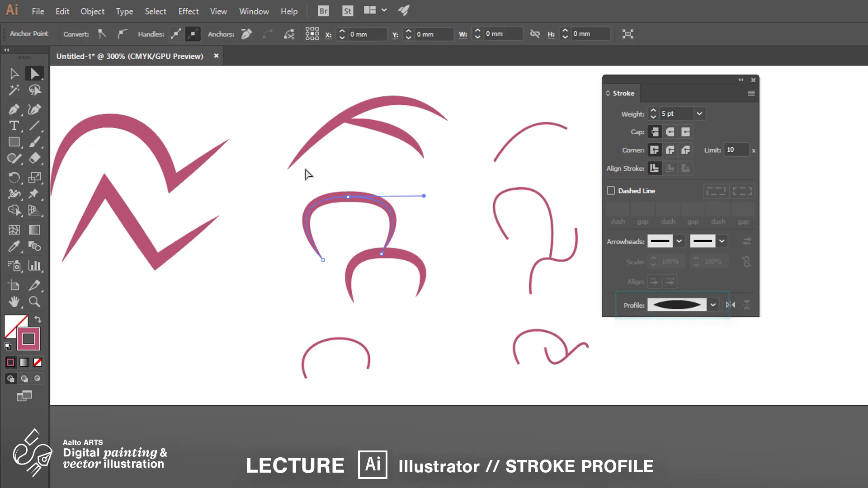
pyautogui.click(15, 112)
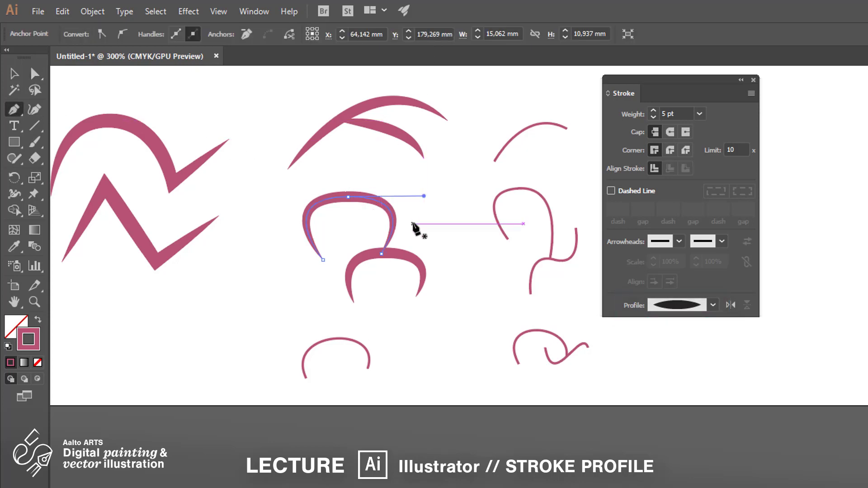
pyautogui.click(412, 223)
pyautogui.moveTo(462, 232); pyautogui.dragTo(511, 303)
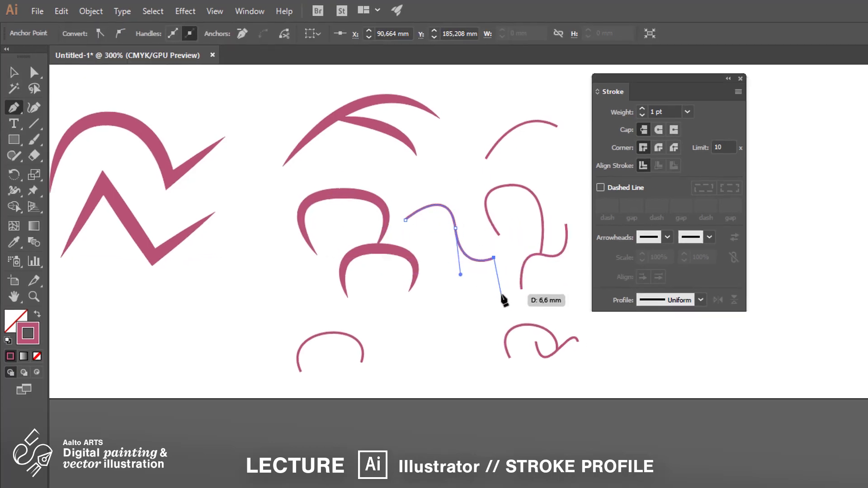
pyautogui.keyDown('ctrl'); pyautogui.click(511, 317); pyautogui.keyUp('ctrl')
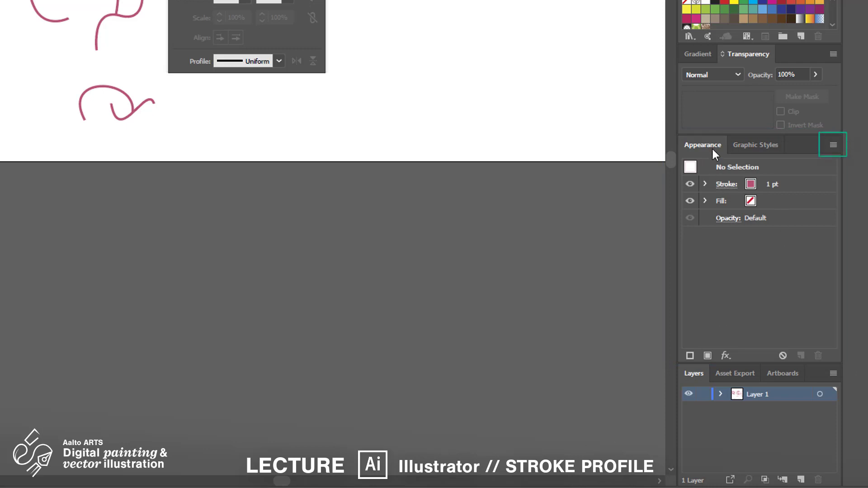
# - Turn off New Art Has Basic Appearance in the Appearance options
pyautogui.click(833, 145)
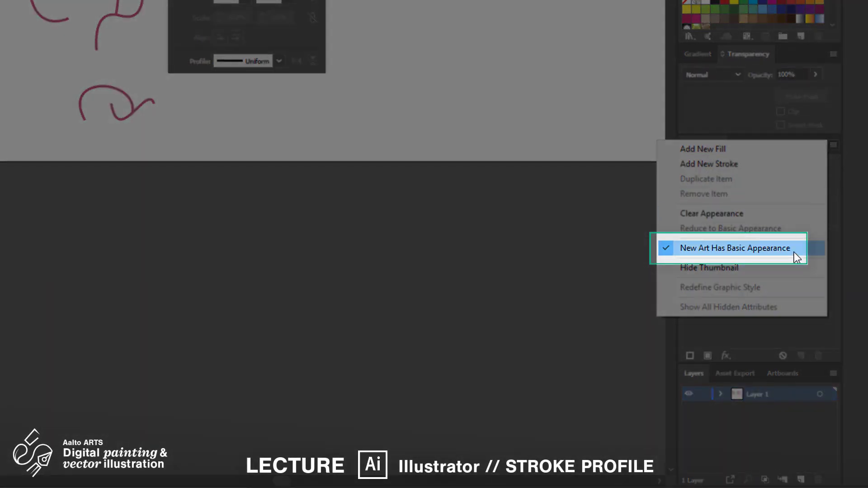
pyautogui.click(795, 252)
pyautogui.click(833, 147)
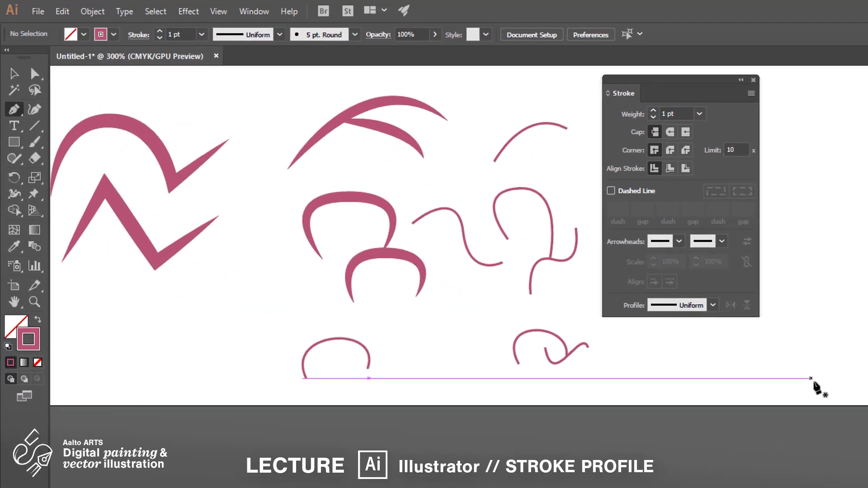
# - Draw a wavy curve with three anchor points in the empty area above the thick curved and zigzag strokes
pyautogui.scroll(5, 812, 395)
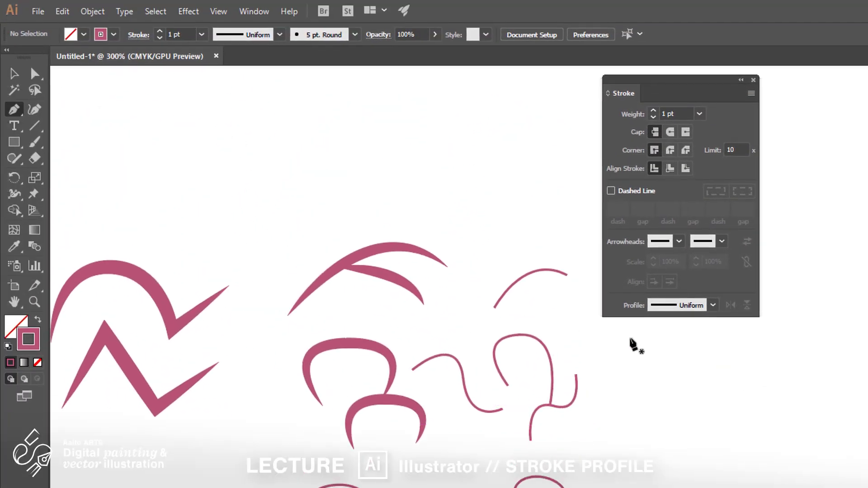
pyautogui.click(149, 181)
pyautogui.moveTo(201, 143)
pyautogui.mouseDown()
pyautogui.moveTo(248, 179)
pyautogui.moveTo(228, 179)
pyautogui.mouseUp()
pyautogui.moveTo(253, 167); pyautogui.dragTo(265, 159)
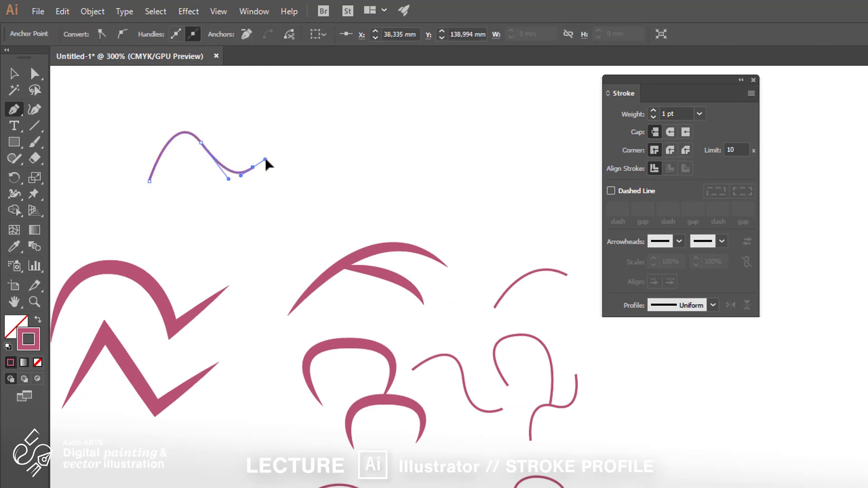
# - Give the new wavy curve the lens-shaped width profile and a 7 pt stroke weight, and deselect it
pyautogui.click(713, 305)
pyautogui.click(683, 352)
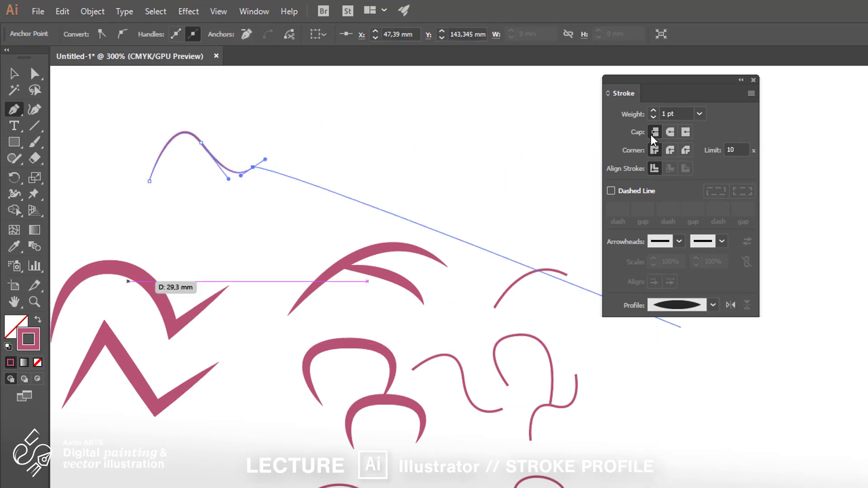
pyautogui.click(653, 110)
pyautogui.click(653, 111)
pyautogui.click(653, 110)
pyautogui.click(653, 111)
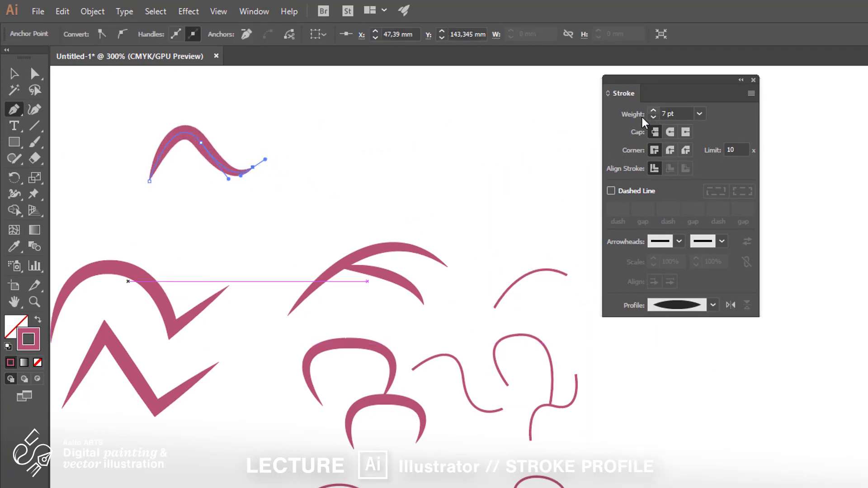
pyautogui.click(654, 110)
pyautogui.click(653, 111)
pyautogui.press('ctrl')
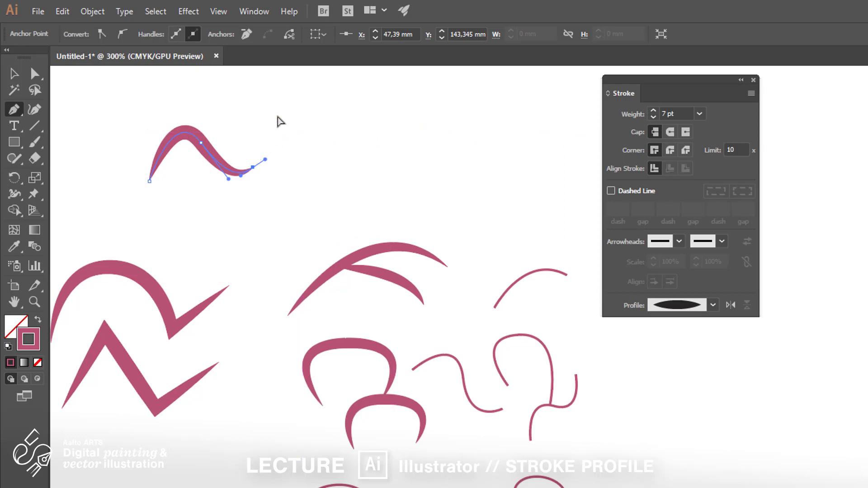
pyautogui.keyDown('ctrl'); pyautogui.click(278, 118); pyautogui.keyUp('ctrl')
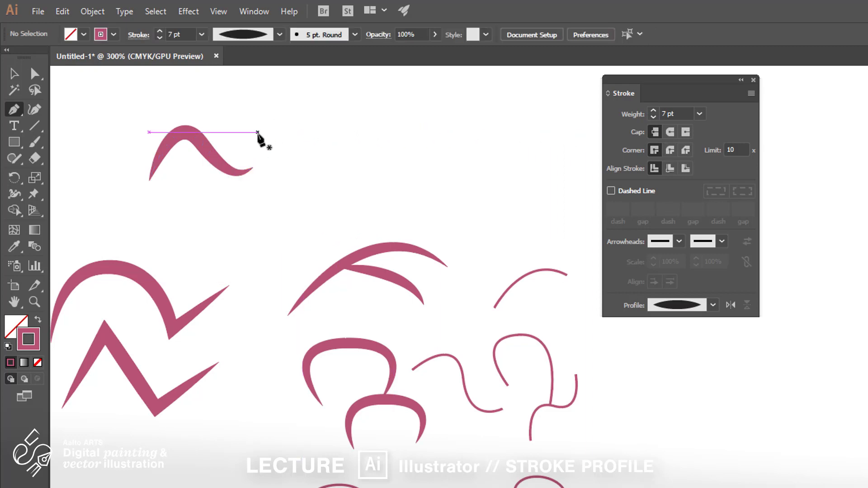
# - Draw a second wavy curve beside the first one, keeping the 7 pt tapered stroke
pyautogui.press('ctrl')
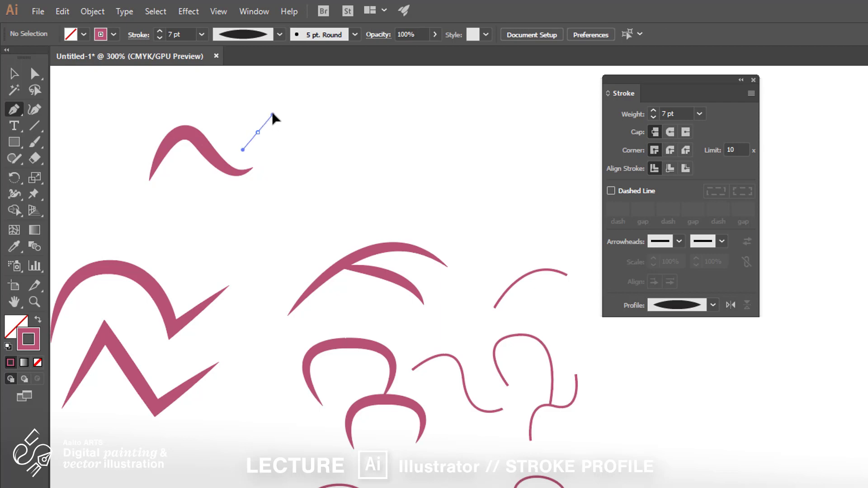
pyautogui.moveTo(320, 153); pyautogui.dragTo(333, 190)
pyautogui.click(376, 156)
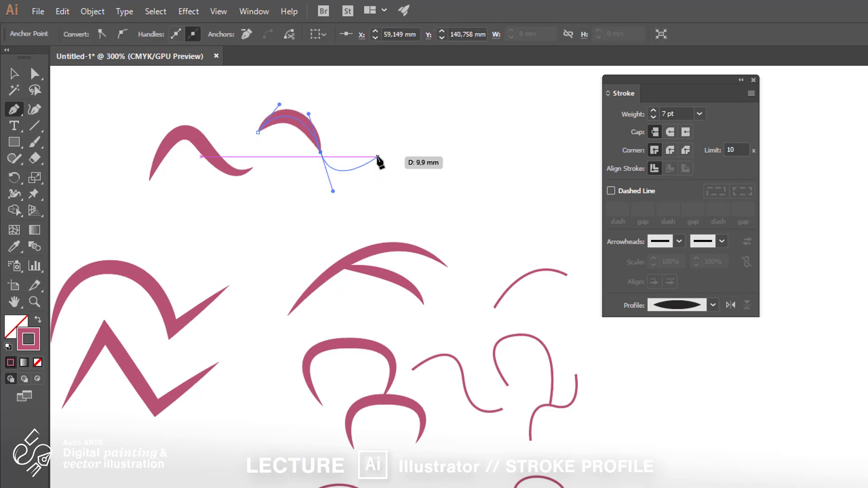
pyautogui.keyDown('ctrl'); pyautogui.click(395, 178); pyautogui.keyUp('ctrl')
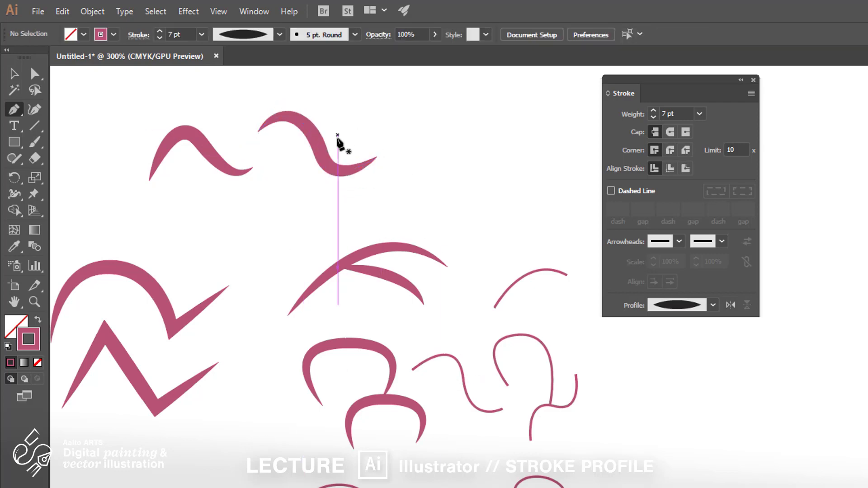
# - Draw a third wavy curve that branches off the downward slope of the second one
pyautogui.click(318, 141)
pyautogui.moveTo(386, 150)
pyautogui.mouseDown()
pyautogui.moveTo(401, 204)
pyautogui.moveTo(397, 189)
pyautogui.moveTo(449, 166)
pyautogui.mouseUp()
pyautogui.click(447, 168)
pyautogui.keyDown('ctrl'); pyautogui.click(519, 242); pyautogui.keyUp('ctrl')
# - Draw an upper-eyelid curve with a small tail, arching over the empty area beside the wavy curves
pyautogui.scroll(2, 416, 192)
pyautogui.click(405, 157)
pyautogui.moveTo(494, 127); pyautogui.dragTo(533, 127)
pyautogui.moveTo(548, 164)
pyautogui.mouseDown()
pyautogui.moveTo(551, 170)
pyautogui.moveTo(586, 103)
pyautogui.mouseUp()
pyautogui.keyDown('ctrl'); pyautogui.click(527, 208); pyautogui.keyUp('ctrl')
# - Draw a lower-eyelid curve between the ends of the upper lid and set its stroke weight to 4 pt
pyautogui.click(445, 159)
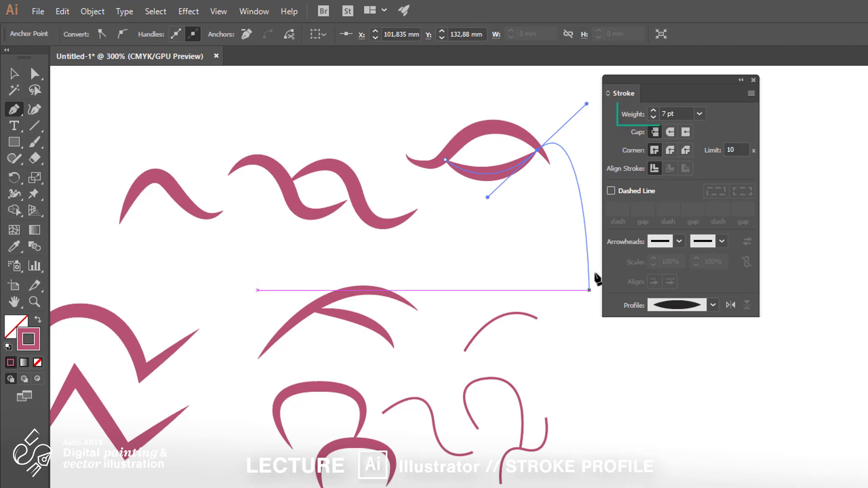
pyautogui.click(653, 117)
pyautogui.click(653, 117)
pyautogui.click(653, 117)
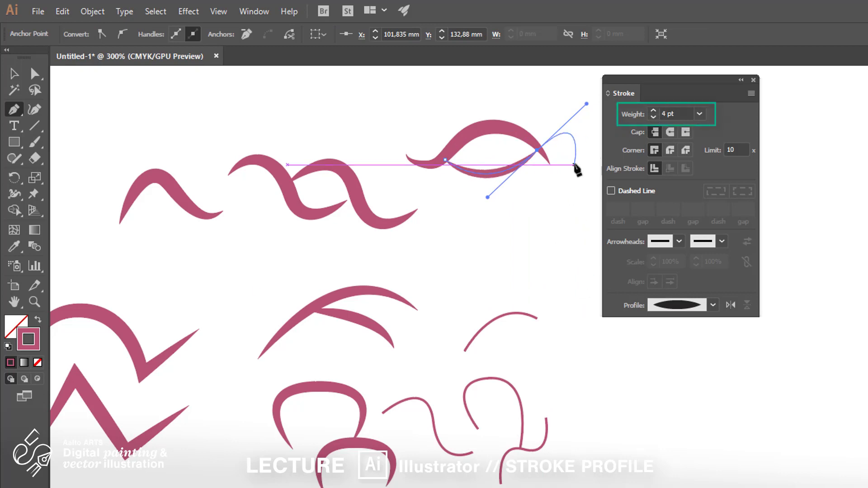
pyautogui.keyDown('ctrl'); pyautogui.click(545, 196); pyautogui.keyUp('ctrl')
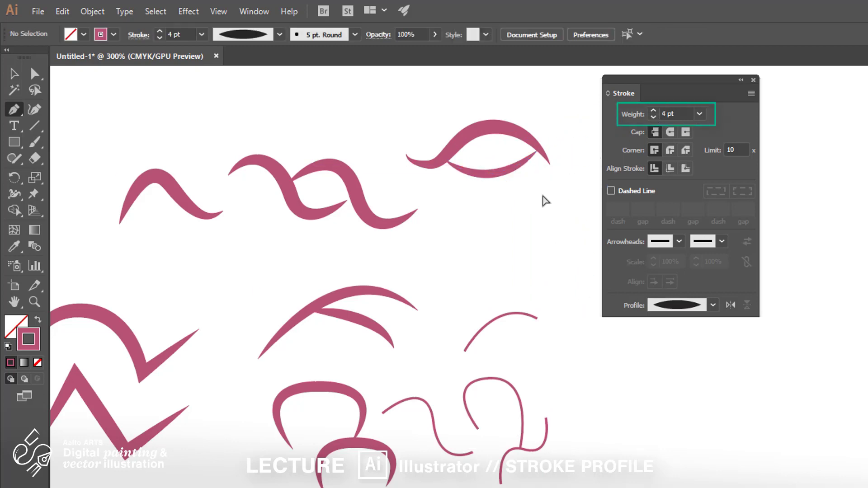
# - Reduce the lower eyelid's stroke weight to 2 pt and deselect it
pyautogui.keyDown('ctrl'); pyautogui.click(522, 176); pyautogui.keyUp('ctrl')
pyautogui.click(653, 116)
pyautogui.click(653, 117)
pyautogui.keyDown('ctrl'); pyautogui.click(568, 196); pyautogui.keyUp('ctrl')
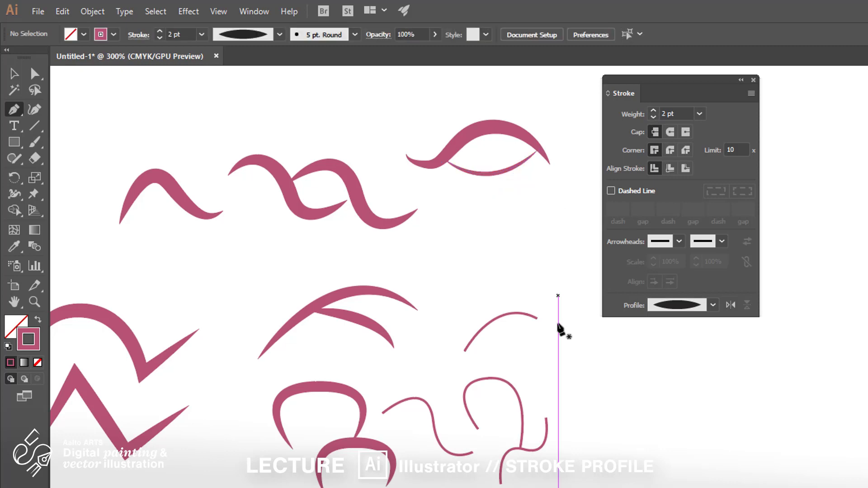
# - Draw two short curved iris lines inside the eye, descending from the upper lid toward the lower lid
pyautogui.keyDown('ctrl'); pyautogui.click(479, 174); pyautogui.keyUp('ctrl')
pyautogui.keyDown('ctrl'); pyautogui.click(501, 172); pyautogui.keyUp('ctrl')
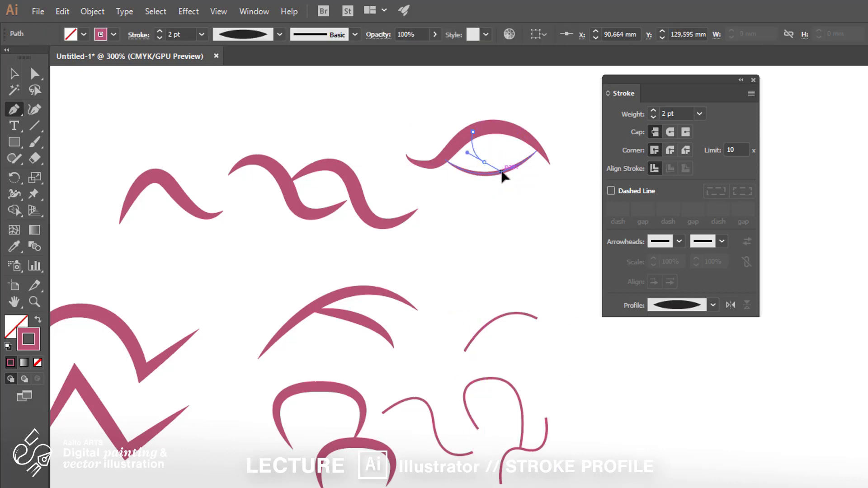
pyautogui.moveTo(501, 172); pyautogui.dragTo(500, 165)
pyautogui.keyDown('ctrl'); pyautogui.click(526, 163); pyautogui.keyUp('ctrl')
pyautogui.click(511, 130)
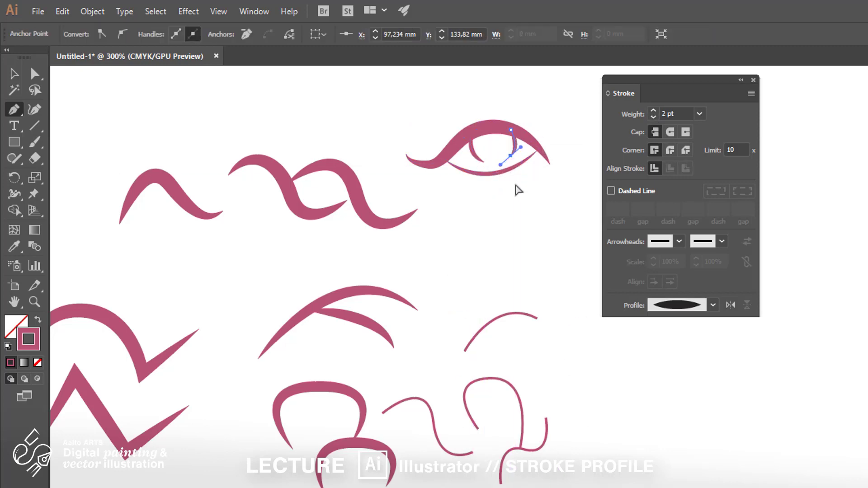
pyautogui.keyDown('ctrl'); pyautogui.click(519, 190); pyautogui.keyUp('ctrl')
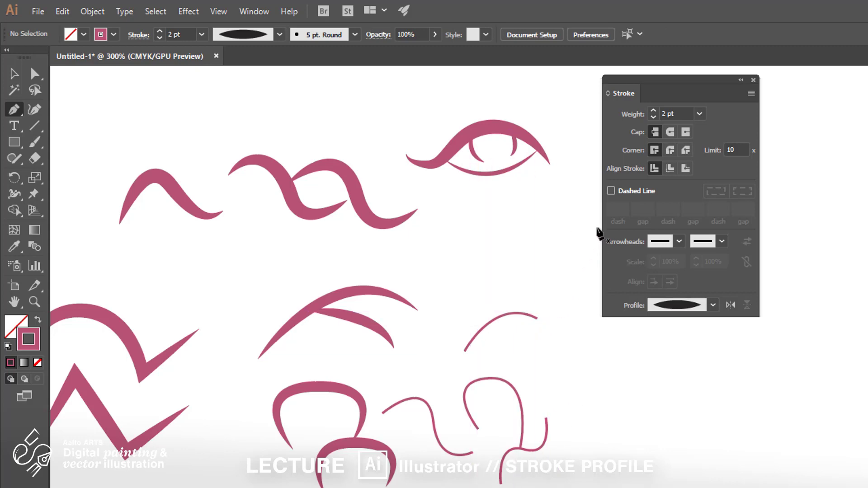
# - Draw a heavier second lower-lid curve beneath the first, reusing the 5 pt tapered stroke of the large arch
pyautogui.keyDown('ctrl'); pyautogui.click(344, 293); pyautogui.keyUp('ctrl')
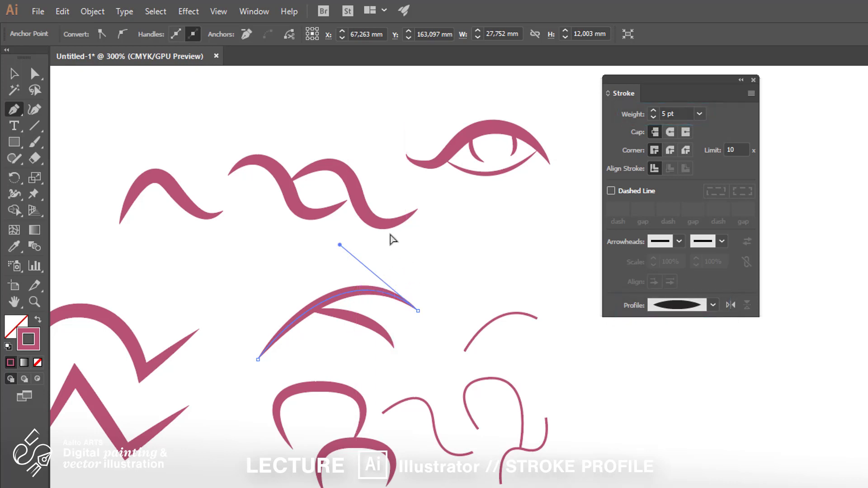
pyautogui.keyDown('ctrl'); pyautogui.click(506, 173); pyautogui.keyUp('ctrl')
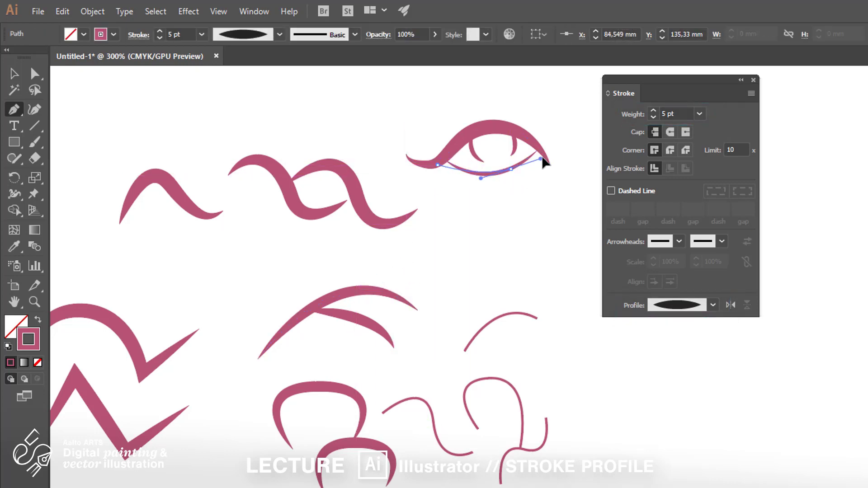
pyautogui.keyDown('ctrl'); pyautogui.click(522, 217); pyautogui.keyUp('ctrl')
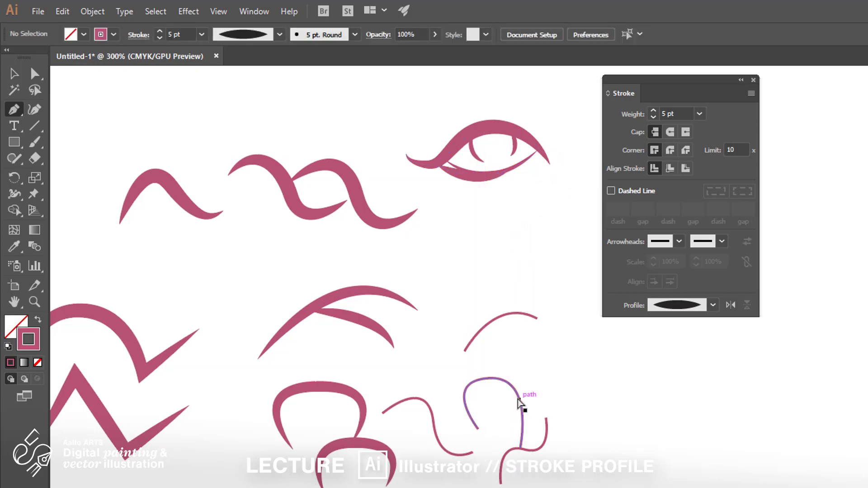
# - Draw a thin lower-lid line toward the eye's tailless corner, reusing the 1 pt Uniform stroke of the thin arc
pyautogui.keyDown('ctrl'); pyautogui.click(511, 319); pyautogui.keyUp('ctrl')
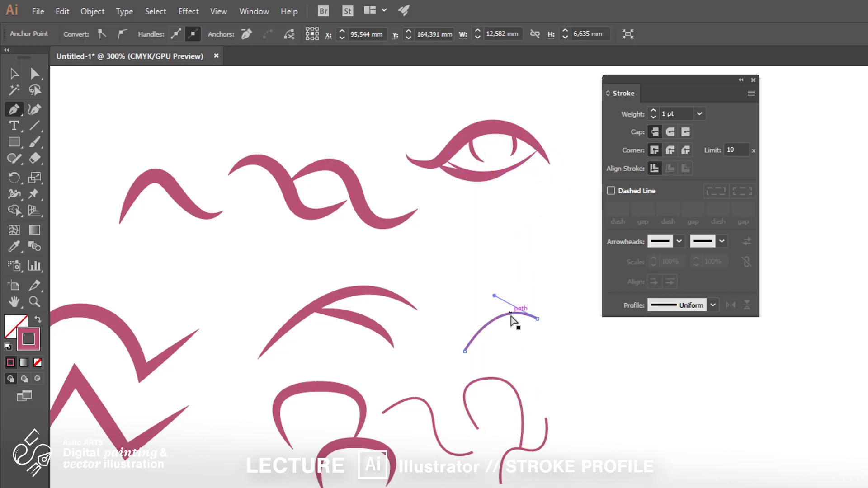
pyautogui.click(486, 176)
pyautogui.moveTo(556, 135); pyautogui.dragTo(577, 159)
pyautogui.keyDown('ctrl'); pyautogui.click(556, 253); pyautogui.keyUp('ctrl')
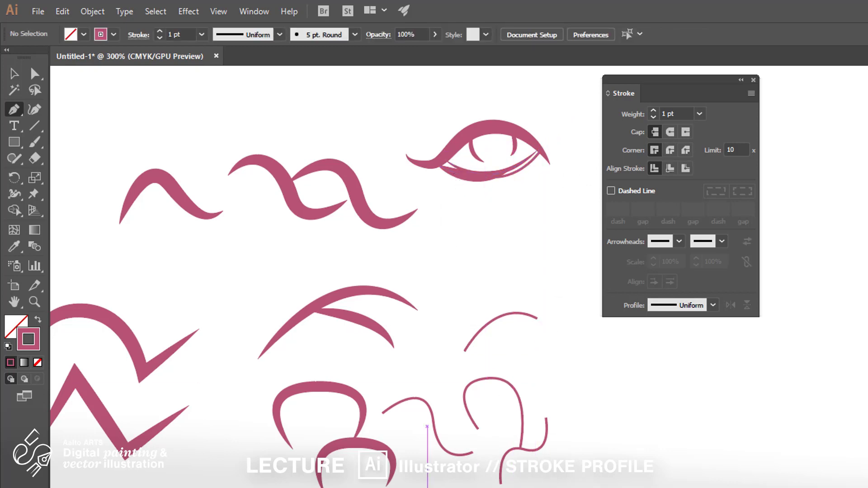
# - Try to start a straight path at the tip of the third wavy curve, then undo the added segment and deselect
pyautogui.hotkey('ctrl', '+')
pyautogui.hotkey('ctrl', '+')
pyautogui.hotkey('ctrl', '+')
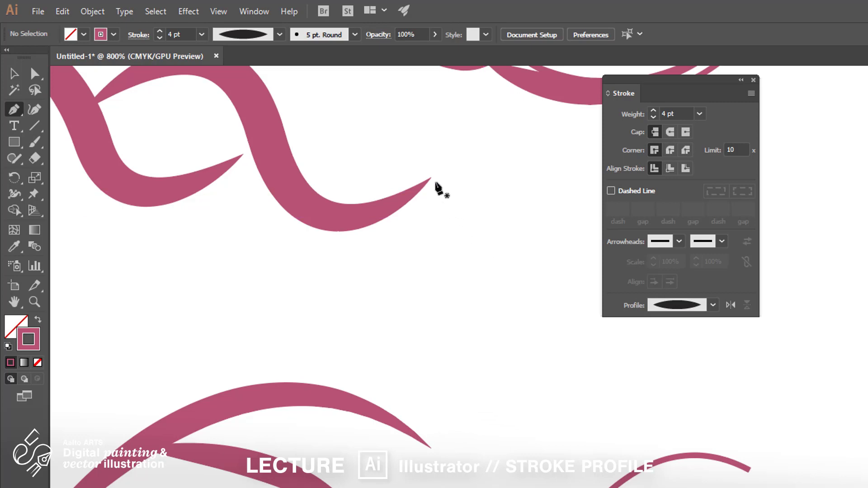
pyautogui.moveTo(431, 177); pyautogui.dragTo(507, 228)
pyautogui.click(519, 245)
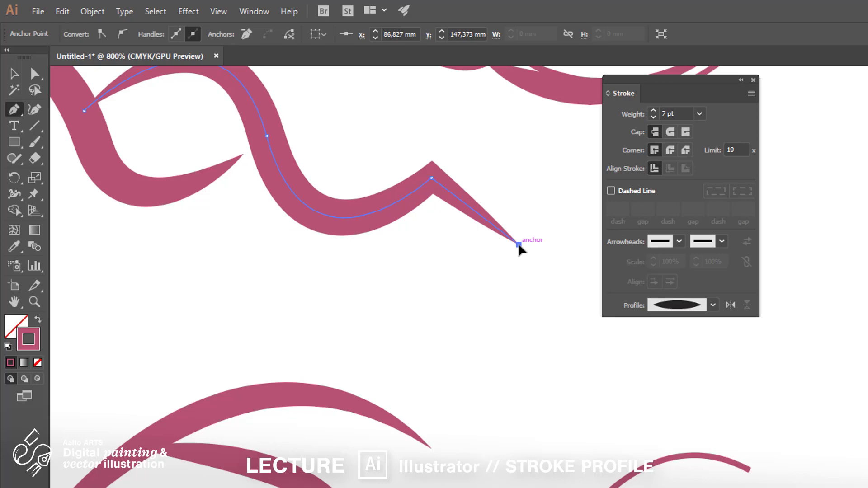
pyautogui.hotkey('ctrl', 'z')
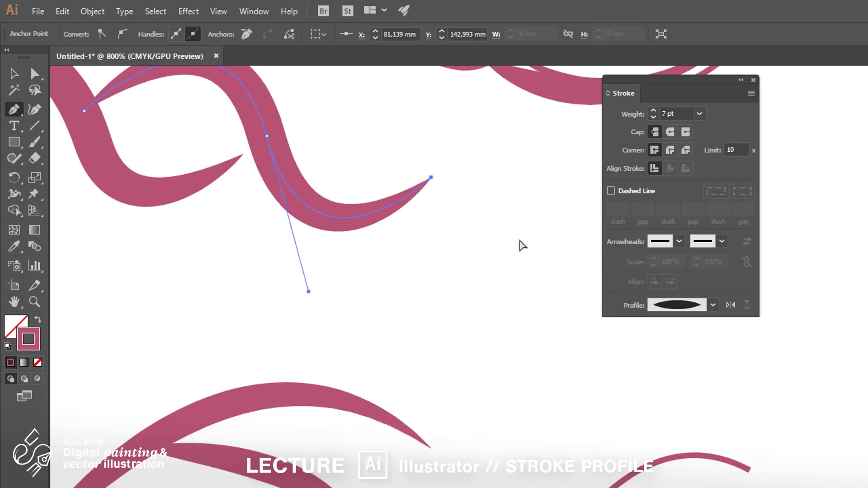
pyautogui.keyDown('ctrl'); pyautogui.click(522, 245); pyautogui.keyUp('ctrl')
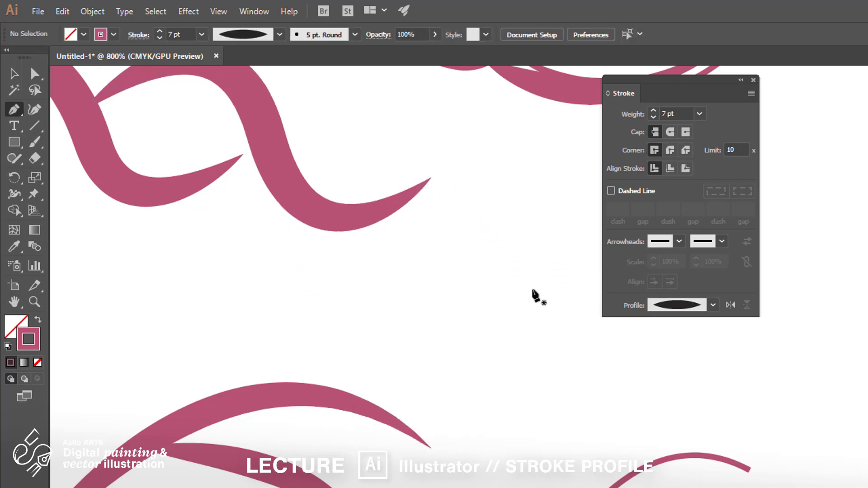
# - Draw a separate straight 7 pt tapered path beside the third wavy curve and move its end anchor onto that curve's tip
pyautogui.click(531, 288)
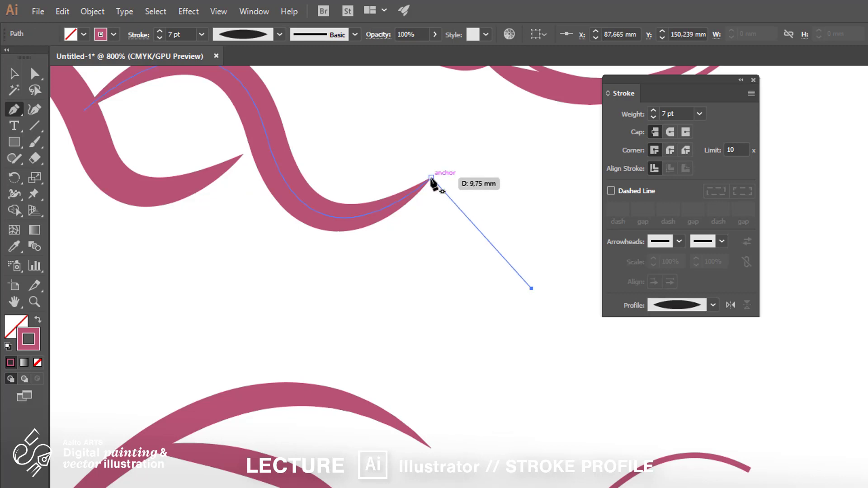
pyautogui.click(432, 178)
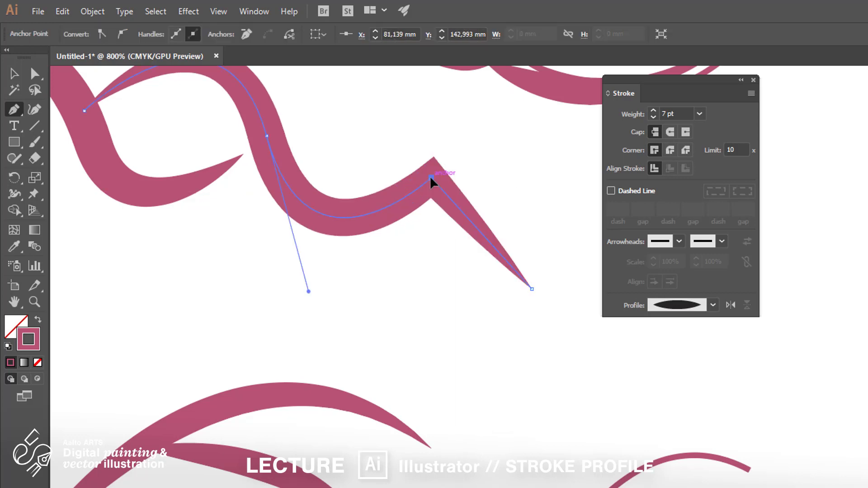
pyautogui.hotkey('ctrl', 'z')
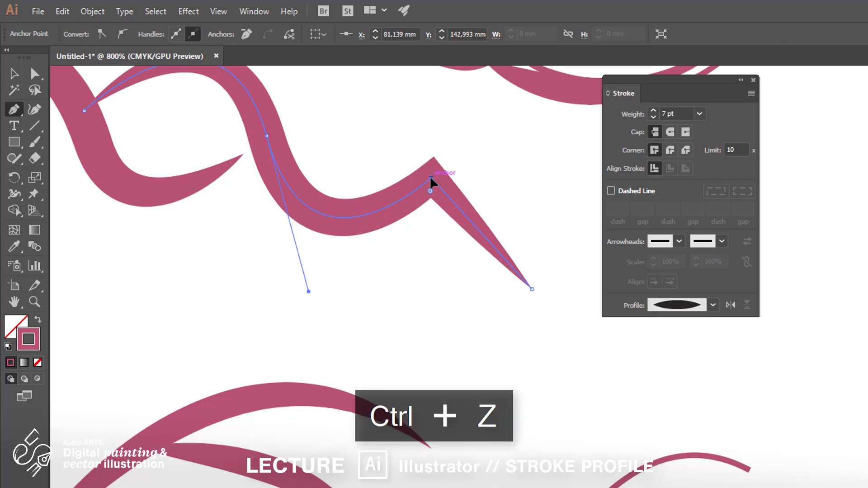
pyautogui.click(463, 172)
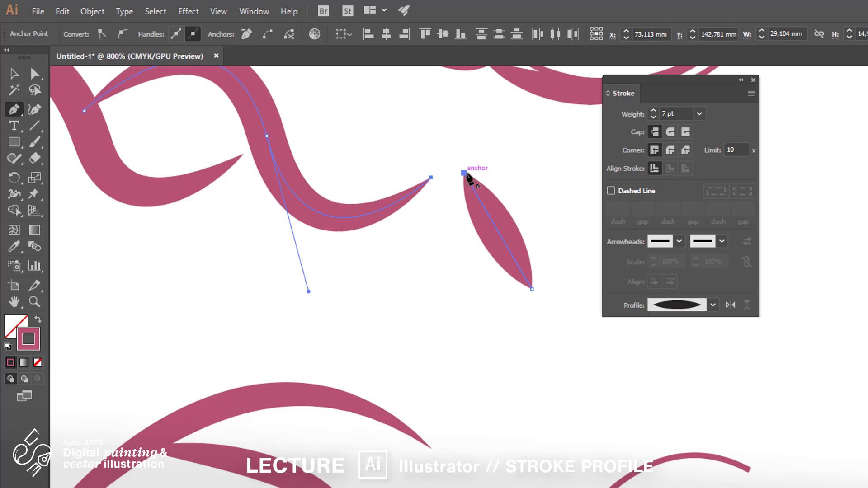
pyautogui.moveTo(465, 174); pyautogui.dragTo(434, 181)
pyautogui.keyDown('ctrl'); pyautogui.click(509, 190); pyautogui.keyUp('ctrl')
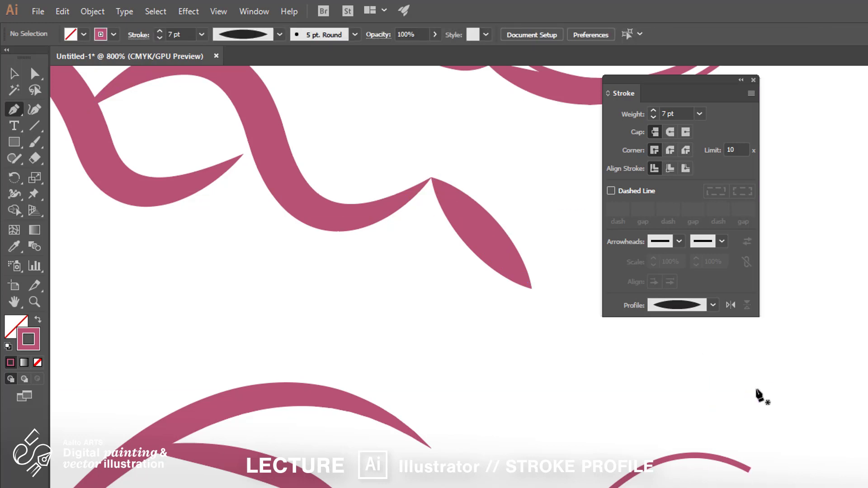
# - Draw another straight tapered path from the empty area below, ending in the middle of the leaf-shaped path
pyautogui.moveTo(653, 407); pyautogui.dragTo(368, 313)
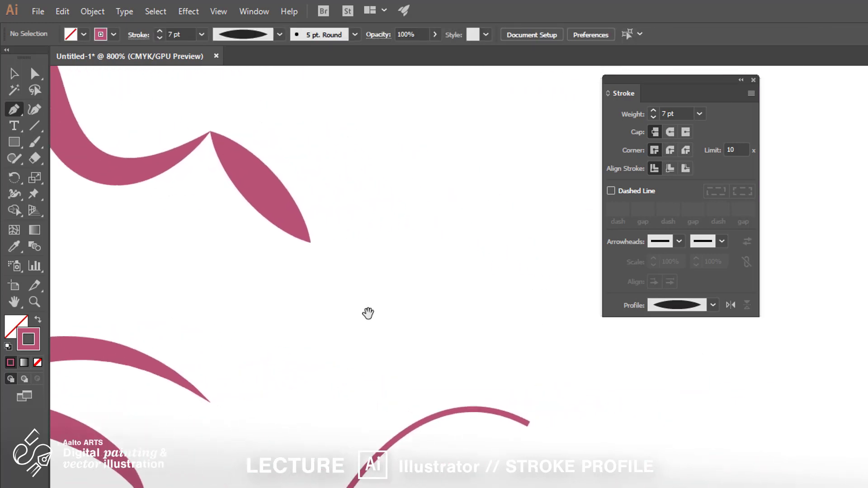
pyautogui.click(395, 360)
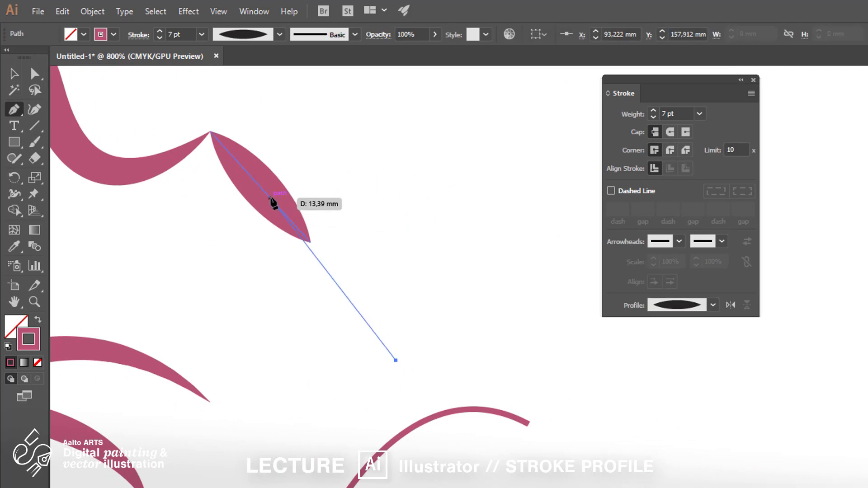
pyautogui.click(269, 198)
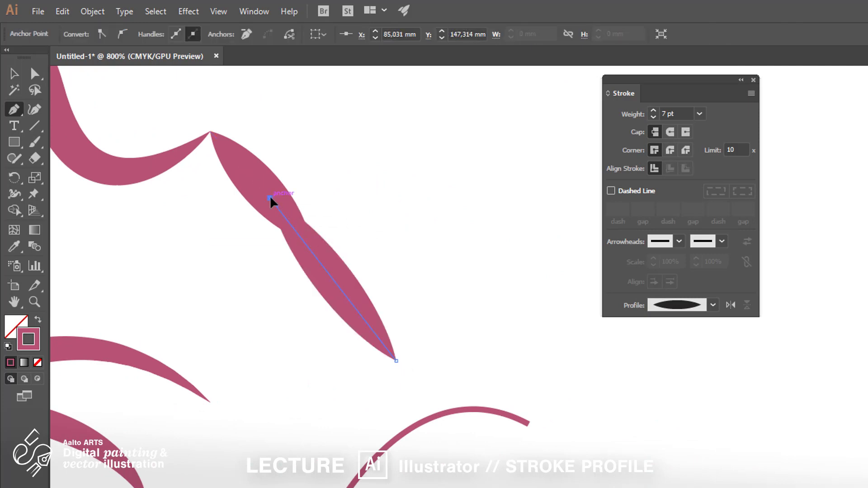
pyautogui.keyDown('ctrl'); pyautogui.click(420, 229); pyautogui.keyUp('ctrl')
# - Draw a two-segment tapered path from the empty area below the second wavy curve, bending up along its downward slope
pyautogui.moveTo(393, 351); pyautogui.dragTo(546, 353)
pyautogui.hotkey('ctrl', '-')
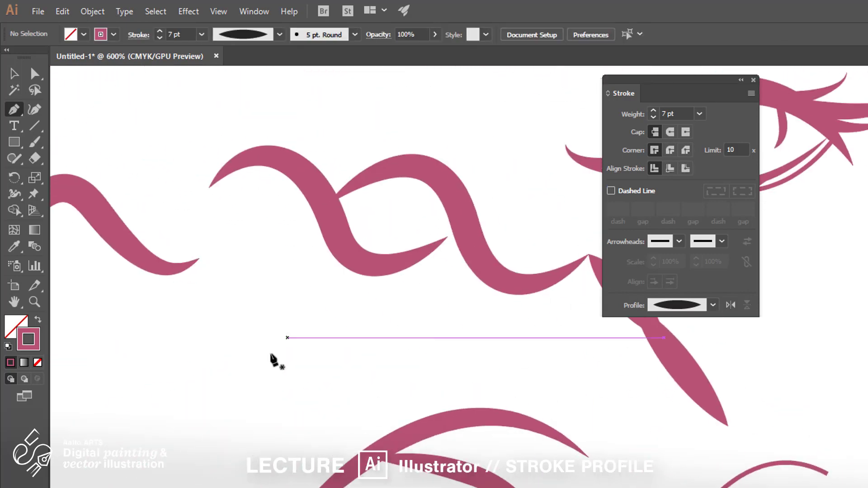
pyautogui.click(252, 329)
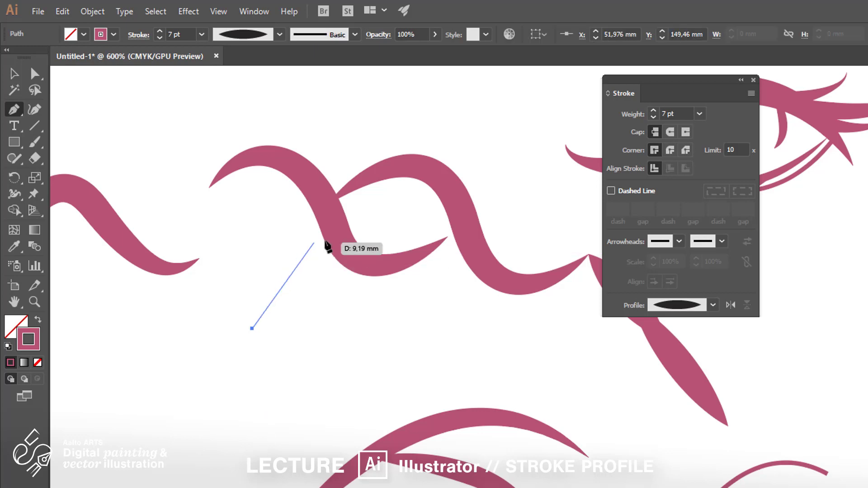
pyautogui.click(340, 243)
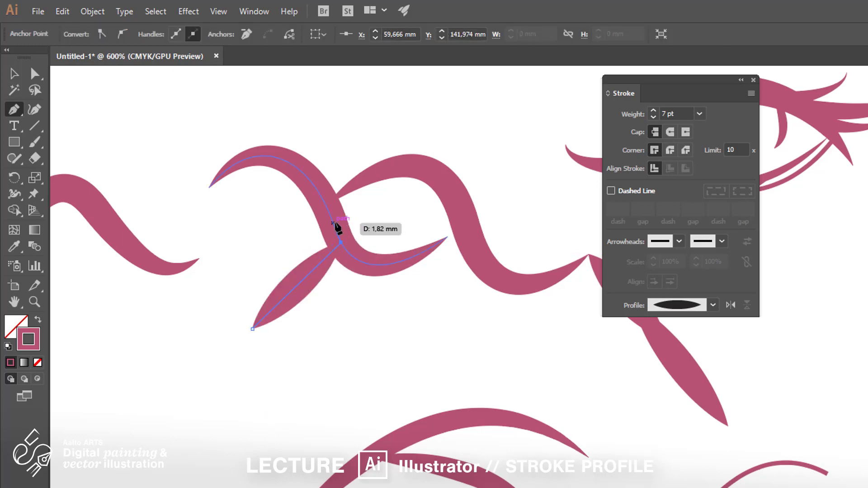
pyautogui.click(324, 202)
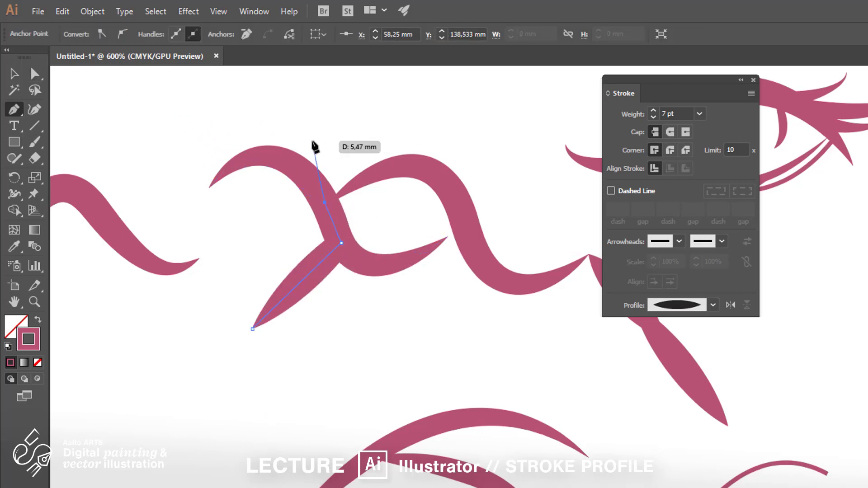
# - Move the new two-segment path off the second wavy curve and undo the move
pyautogui.press('Escape')
pyautogui.press('v')
pyautogui.moveTo(319, 269); pyautogui.dragTo(274, 302)
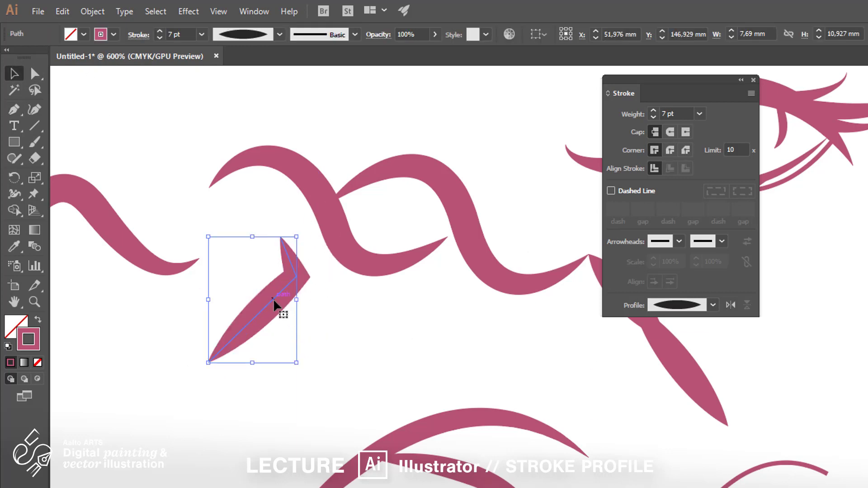
pyautogui.hotkey('ctrl', 'z')
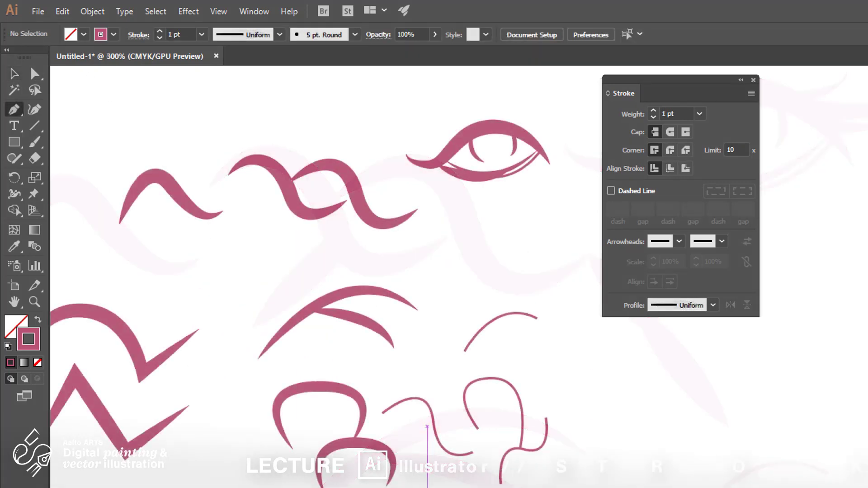
# - Choose the width profile tapering to one end and draw 4 pt lashes on the tail side of the upper lid
pyautogui.click(713, 305)
pyautogui.click(659, 413)
pyautogui.click(462, 135)
pyautogui.moveTo(437, 100); pyautogui.dragTo(455, 108)
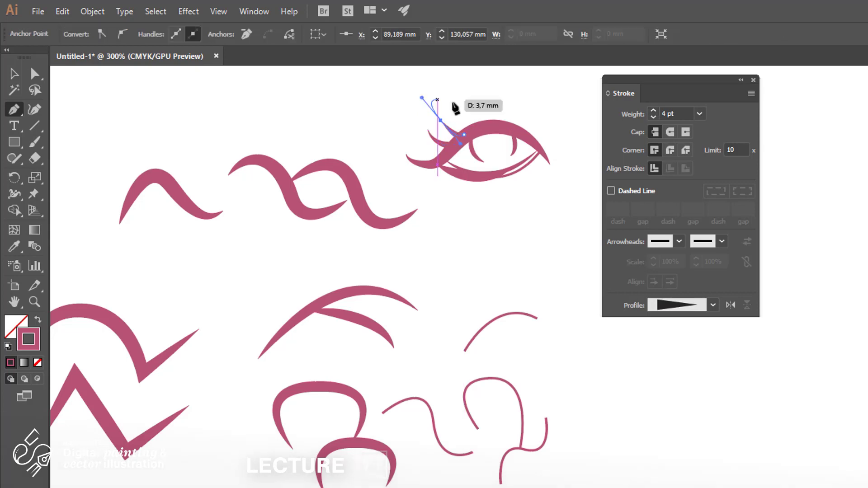
pyautogui.keyDown('ctrl'); pyautogui.click(470, 103); pyautogui.keyUp('ctrl')
# - Draw short tapered lashes sweeping outward from the tailless corner of the upper lid
pyautogui.click(527, 135)
pyautogui.moveTo(540, 130)
pyautogui.mouseDown()
pyautogui.moveTo(561, 142)
pyautogui.moveTo(600, 125)
pyautogui.mouseUp()
pyautogui.keyDown('ctrl'); pyautogui.click(565, 118); pyautogui.keyUp('ctrl')
pyautogui.click(539, 143)
pyautogui.keyDown('ctrl'); pyautogui.click(560, 172); pyautogui.keyUp('ctrl')
# - Draw a longer lash from the upper lid's crest past the corner and apply the width profile tapered at both ends
pyautogui.click(500, 128)
pyautogui.click(527, 143)
pyautogui.click(712, 305)
pyautogui.click(677, 351)
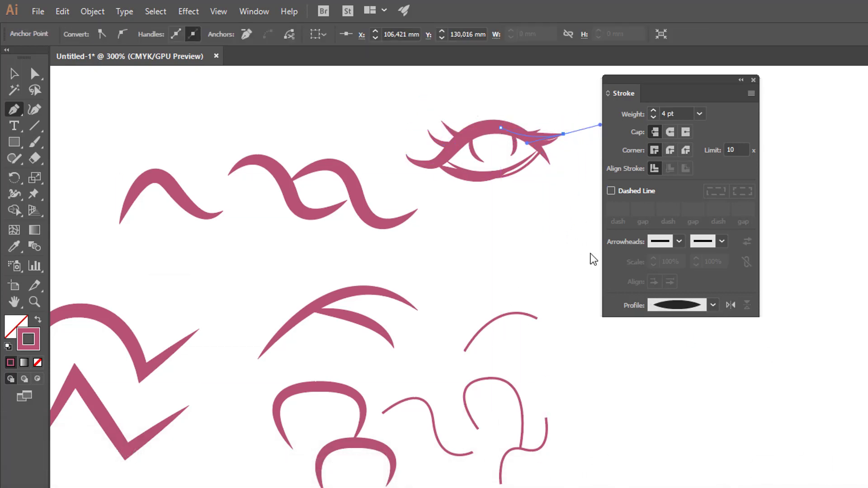
pyautogui.keyDown('ctrl'); pyautogui.click(591, 254); pyautogui.keyUp('ctrl')
# - Reposition the anchor points of the corner lashes to lengthen them and fit them to the upper lid
pyautogui.moveTo(540, 130); pyautogui.dragTo(546, 119)
pyautogui.moveTo(539, 122); pyautogui.dragTo(570, 140)
pyautogui.moveTo(563, 134); pyautogui.dragTo(579, 132)
pyautogui.moveTo(543, 141); pyautogui.dragTo(542, 142)
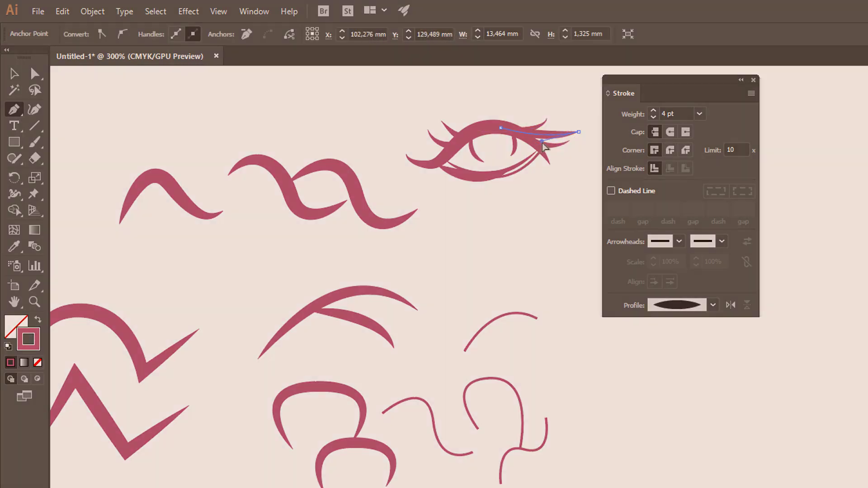